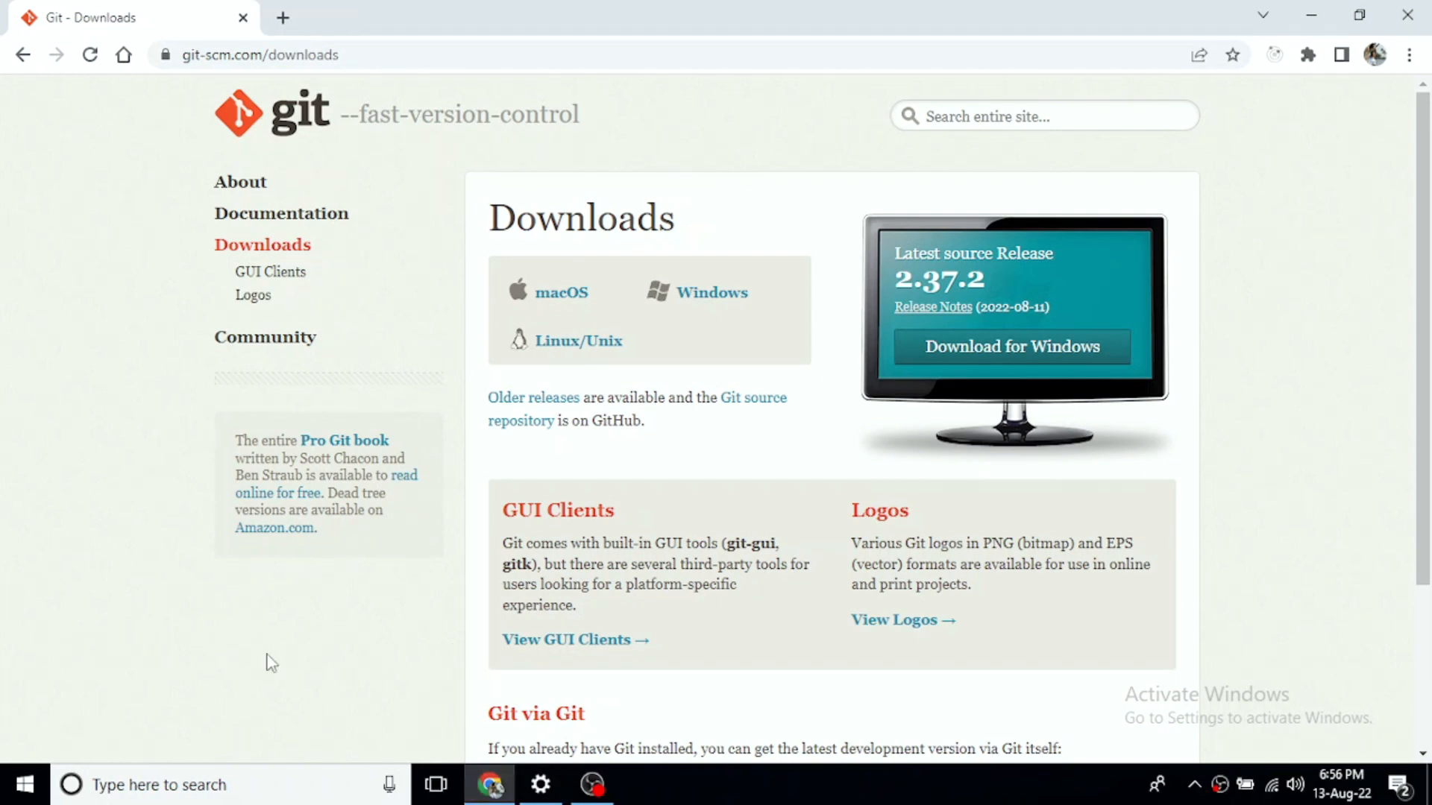
- Open the Git site's About page and read through the Branching and Merging section
left_click(247, 188)
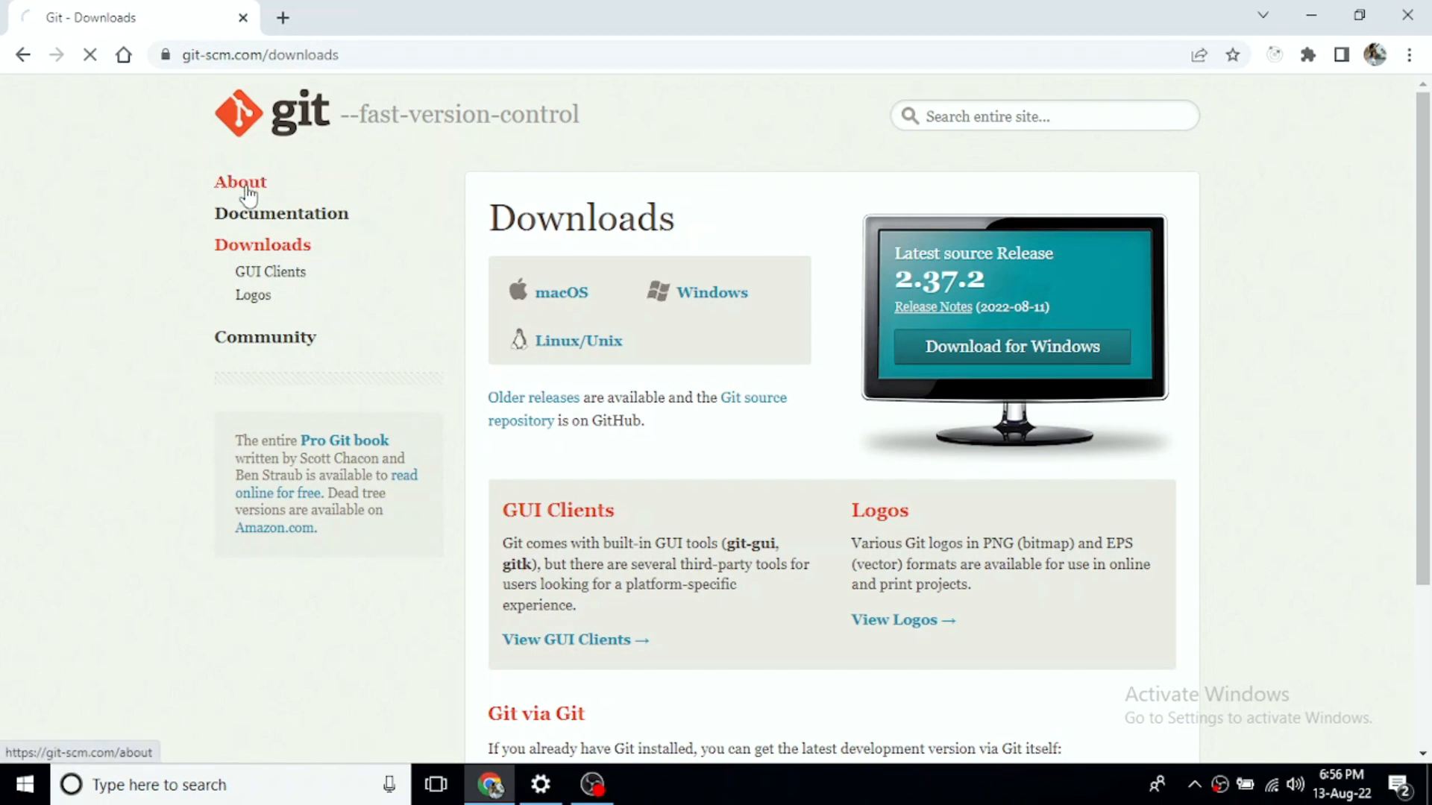
scroll(651, 575, "down", 1)
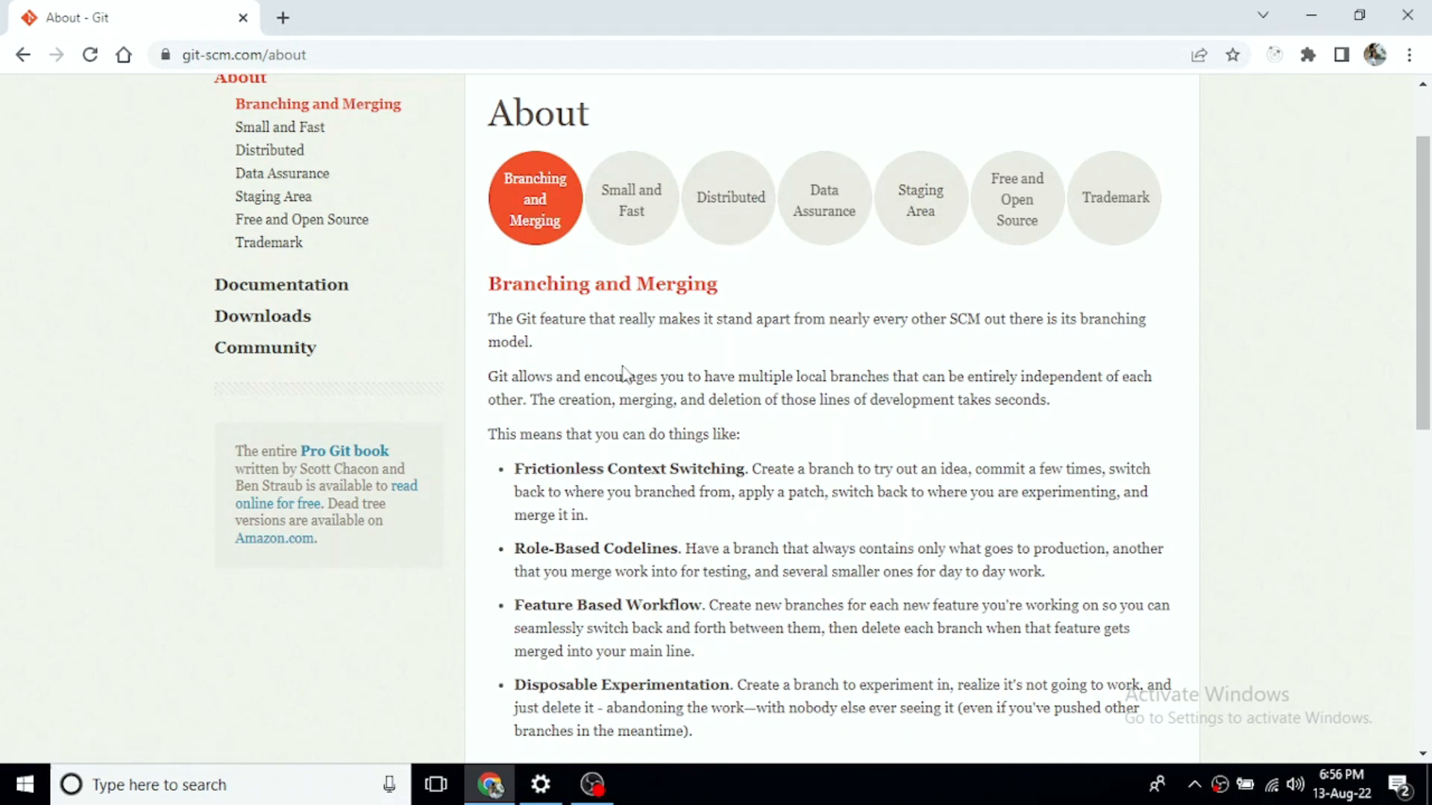
scroll(693, 361, "down", 8)
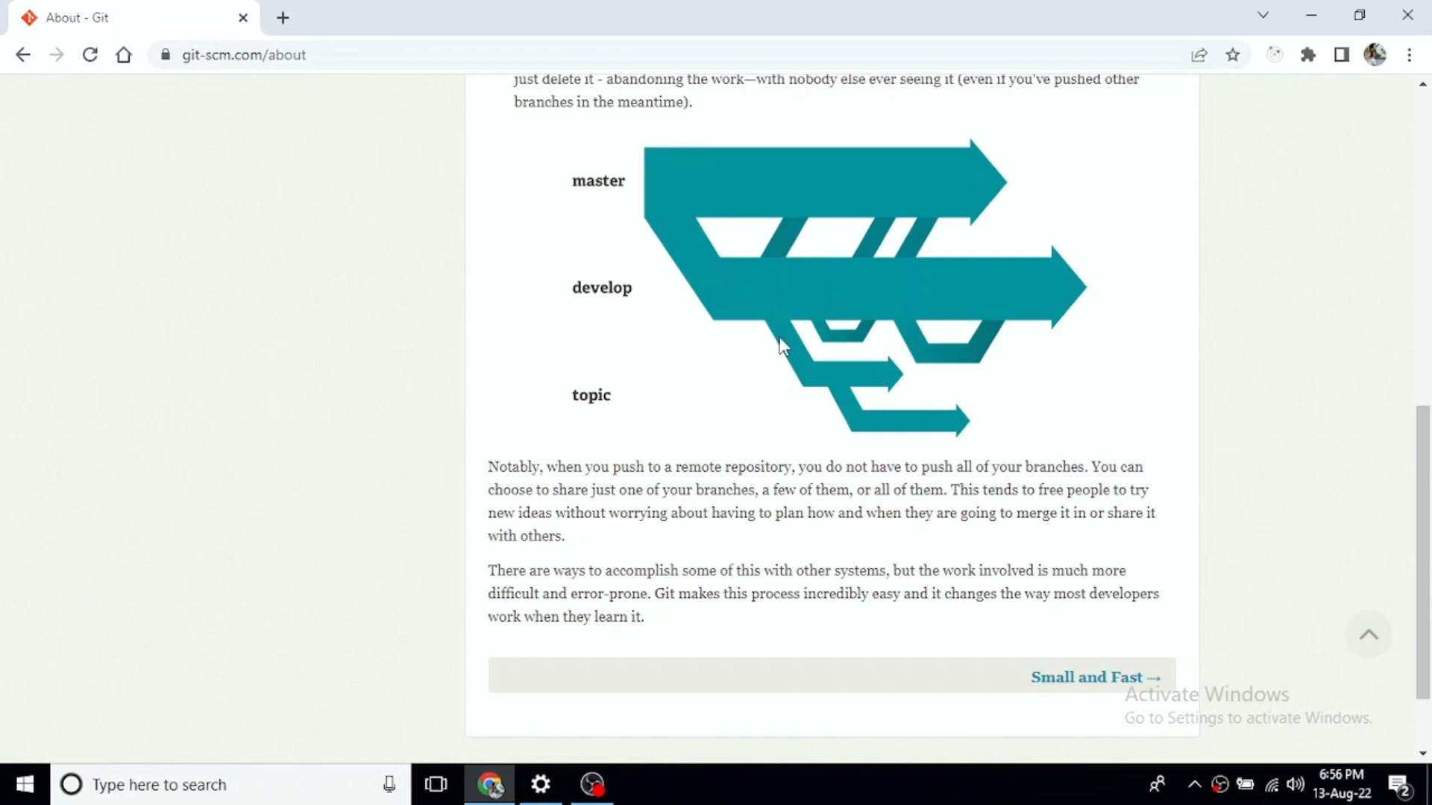
scroll(786, 342, "down", 2)
scroll(753, 346, "up", 12)
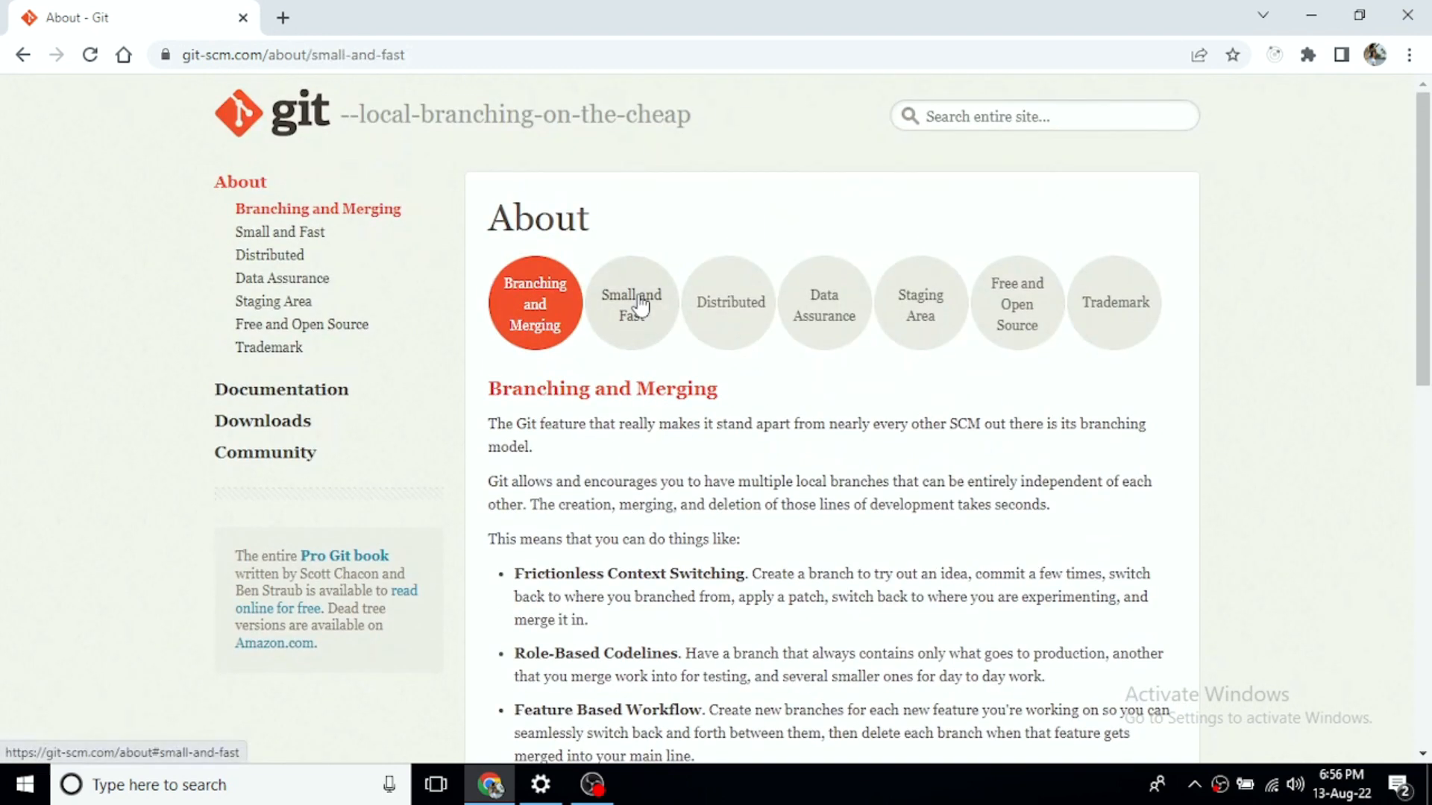
- Open the Small and Fast section and examine the benchmark charts and timing table comparing Git with SVN
left_click(631, 314)
scroll(739, 392, "down", 3)
scroll(824, 429, "down", 4)
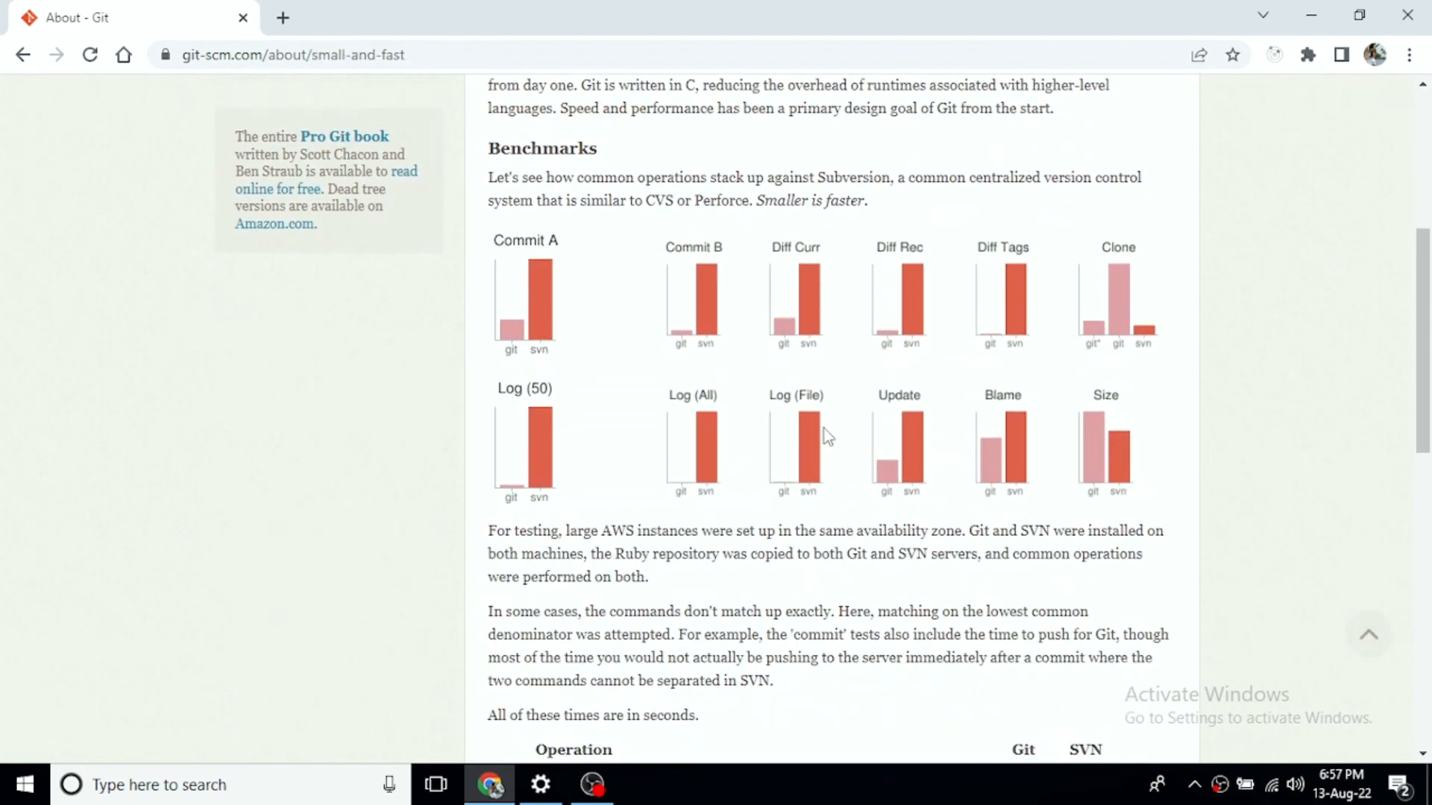
scroll(813, 448, "up", 4)
scroll(814, 468, "down", 1)
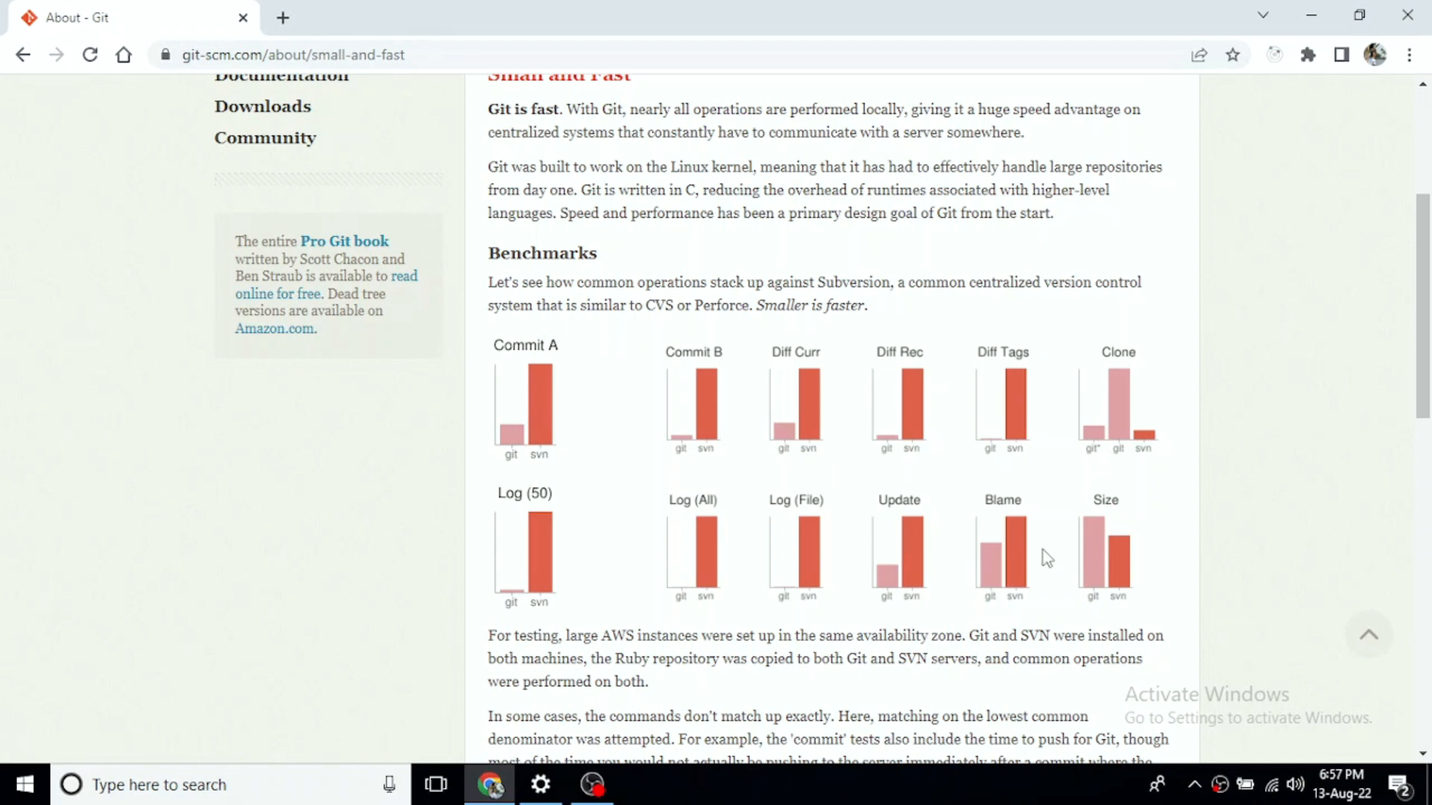
scroll(757, 528, "down", 4)
scroll(700, 518, "up", 1)
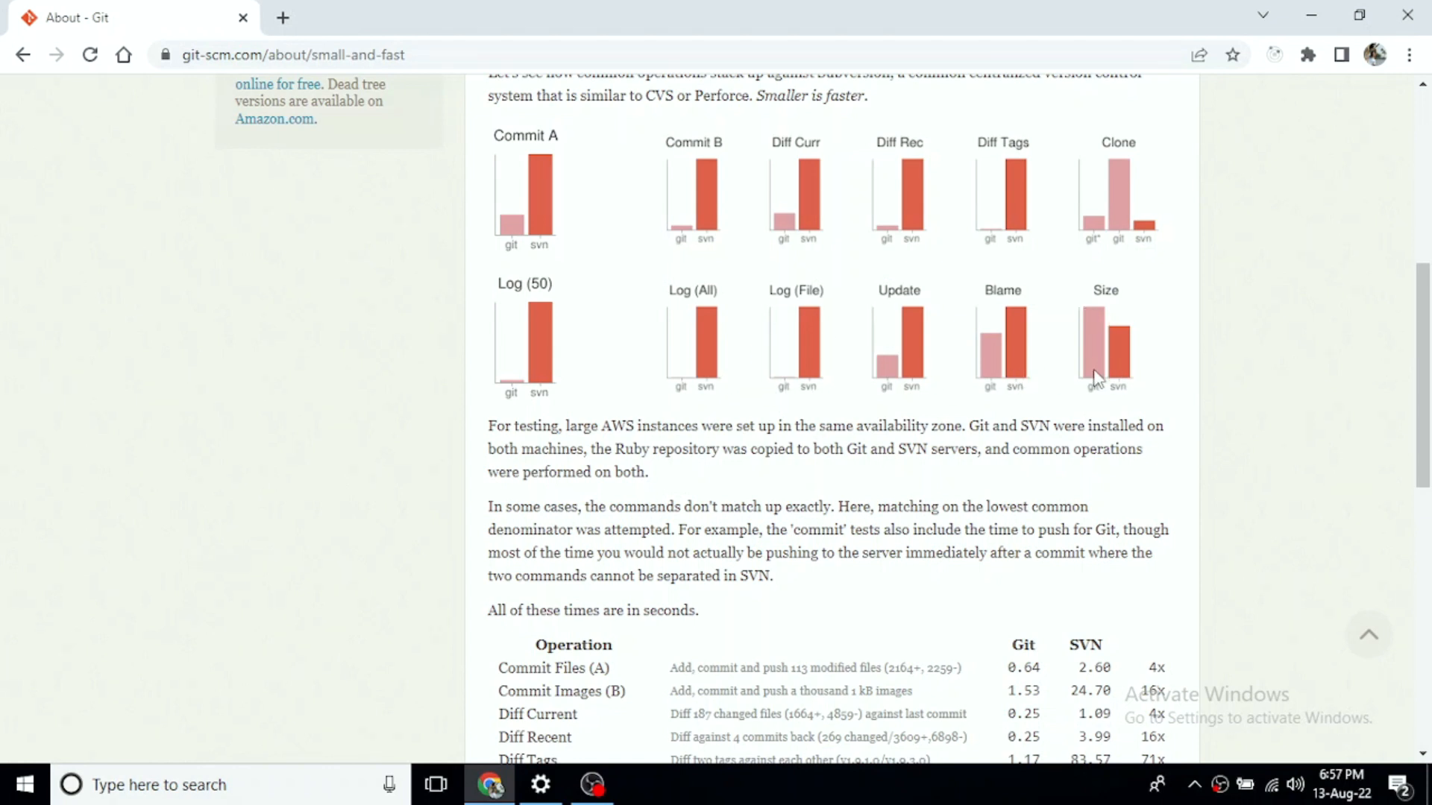
scroll(1070, 343, "down", 4)
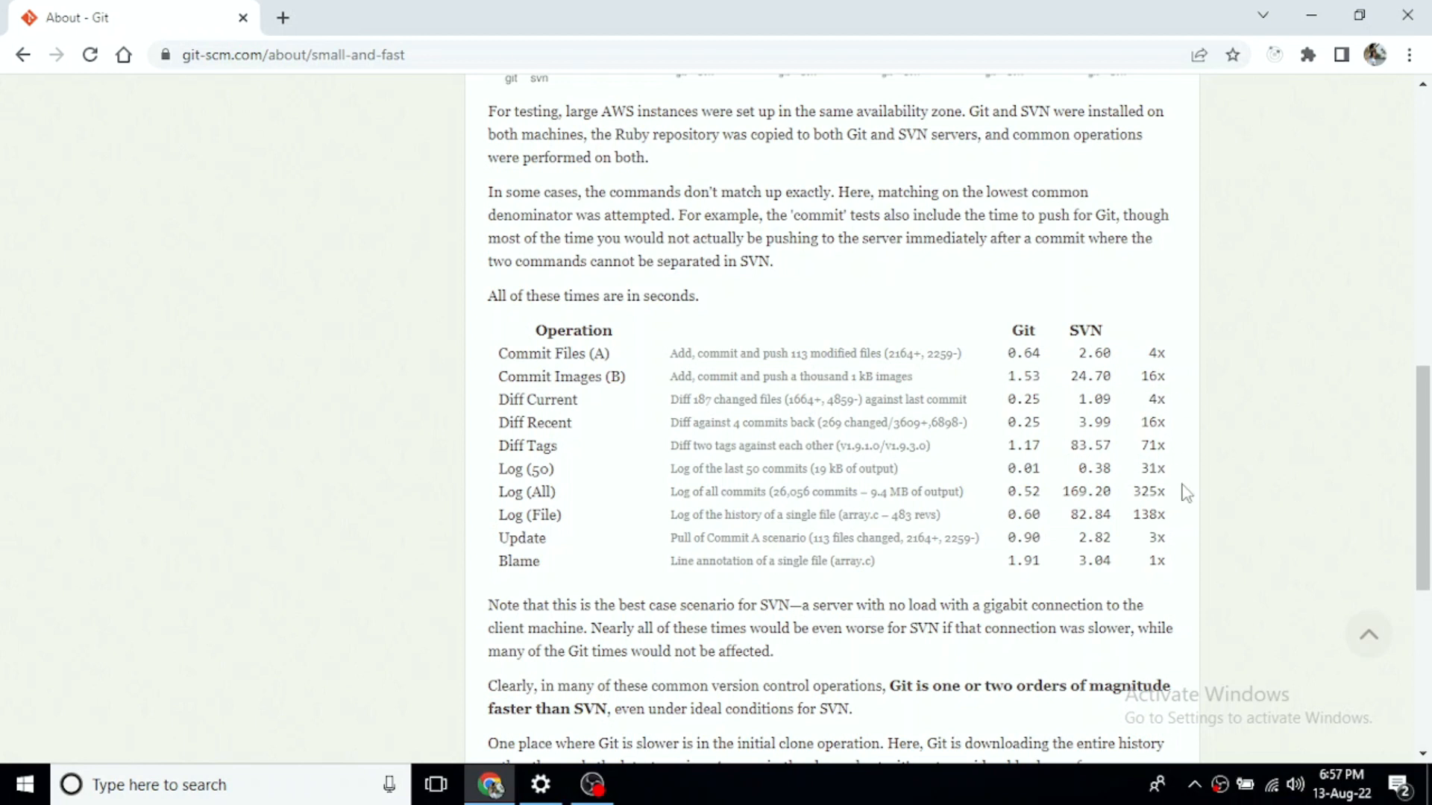
left_click_drag(1142, 514, 1167, 514)
scroll(732, 462, "up", 9)
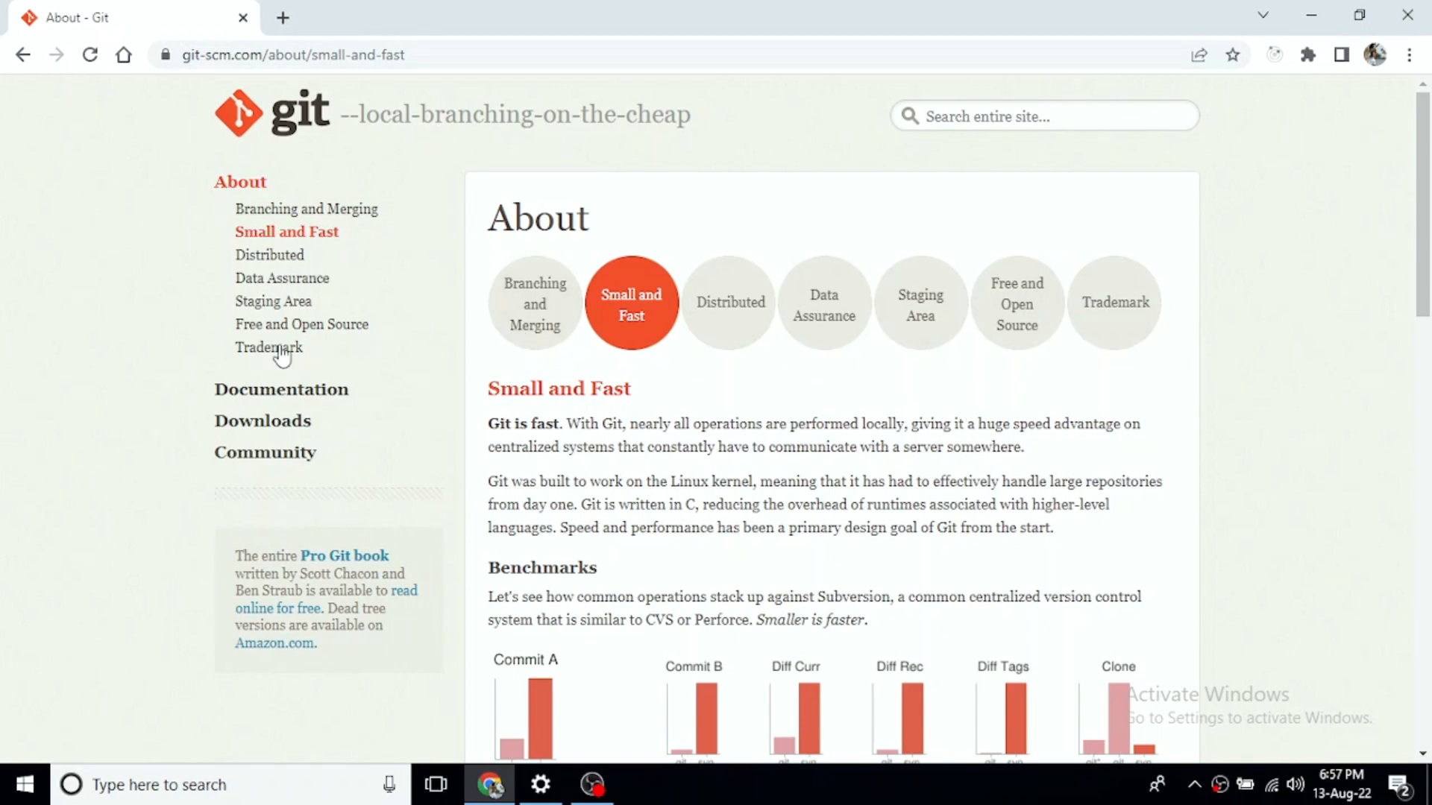
- Open the Documentation page and look over its reference, book and video resources
left_click(261, 392)
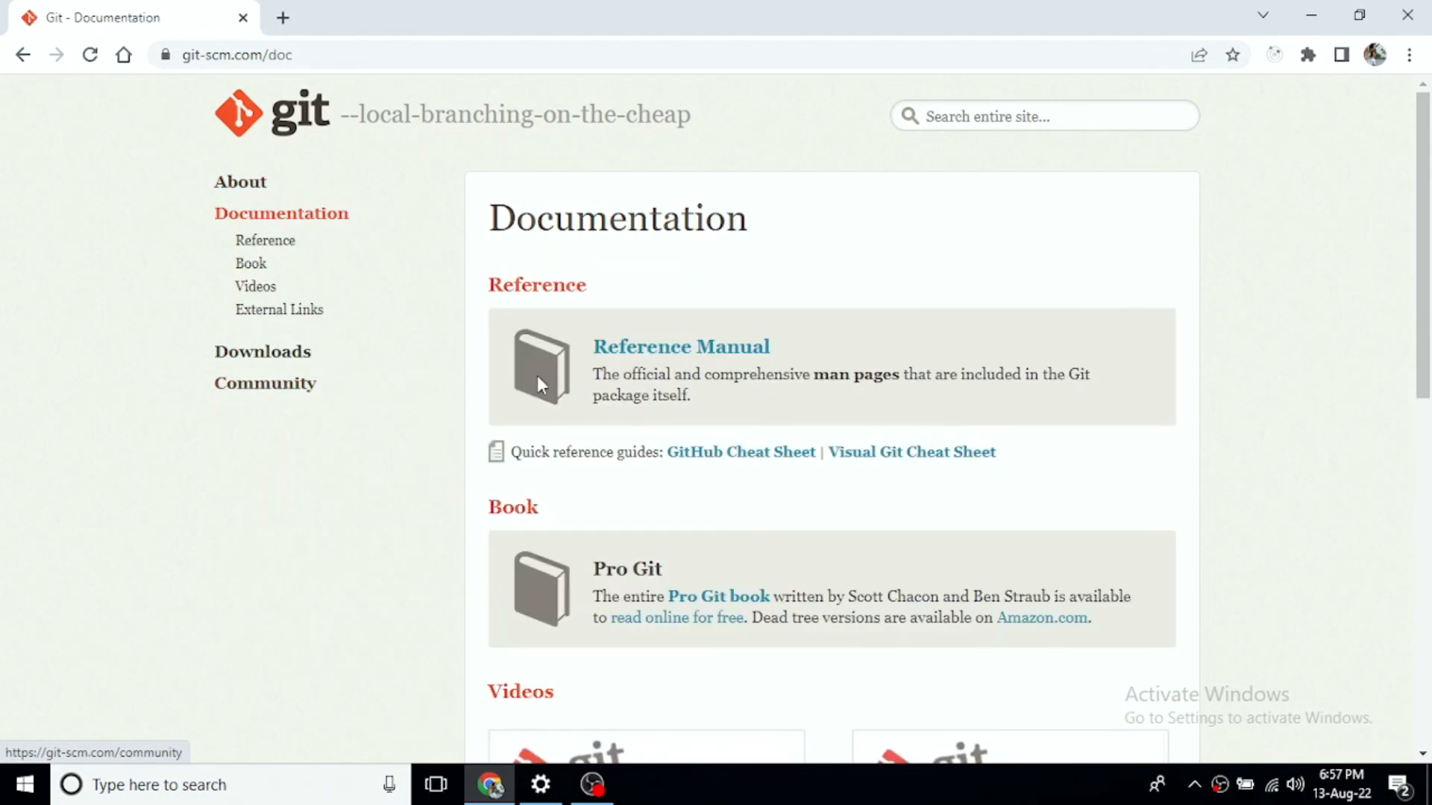
scroll(684, 475, "down", 7)
scroll(370, 395, "up", 7)
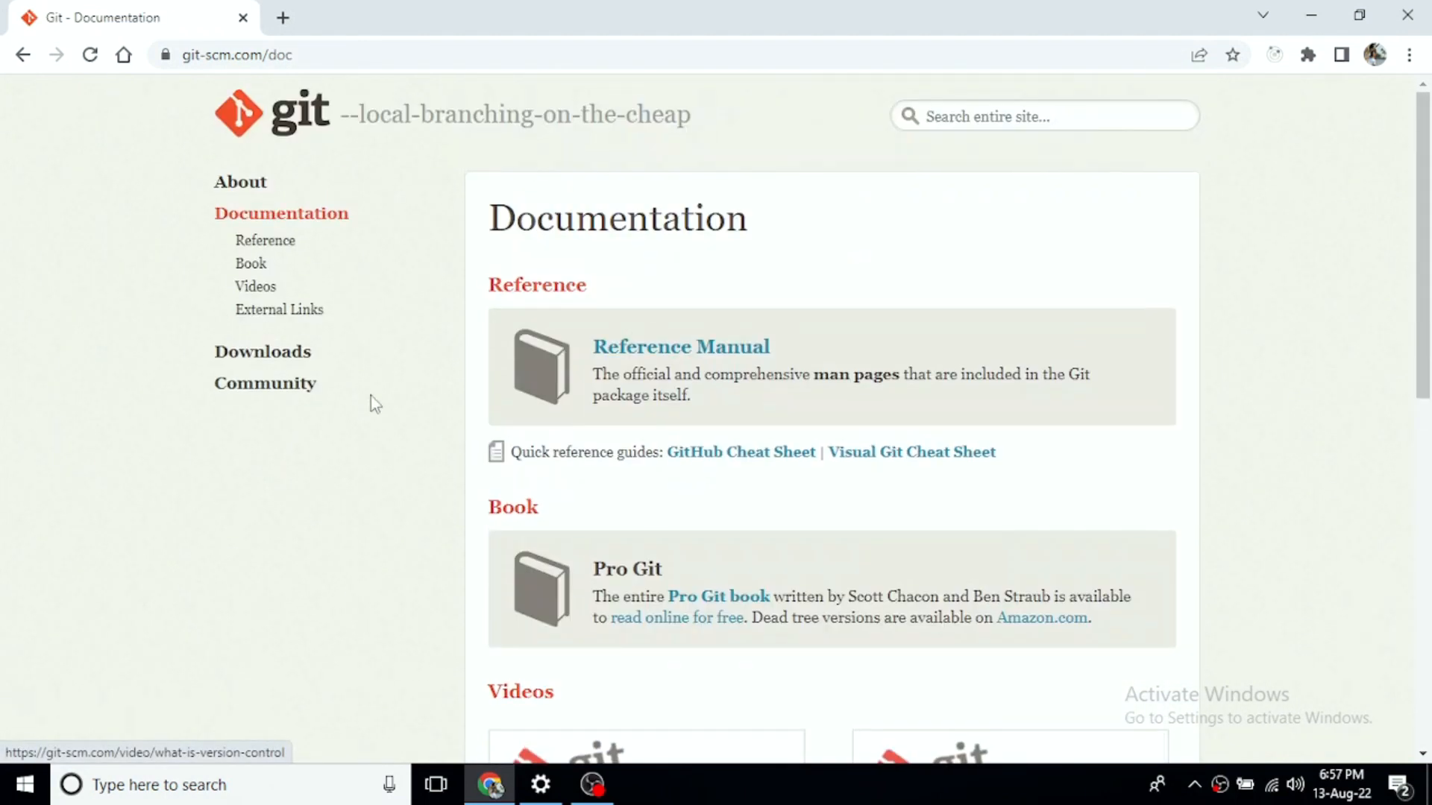
- Open the Windows downloads page and download the standalone 64-bit Git for Windows Setup
left_click(294, 353)
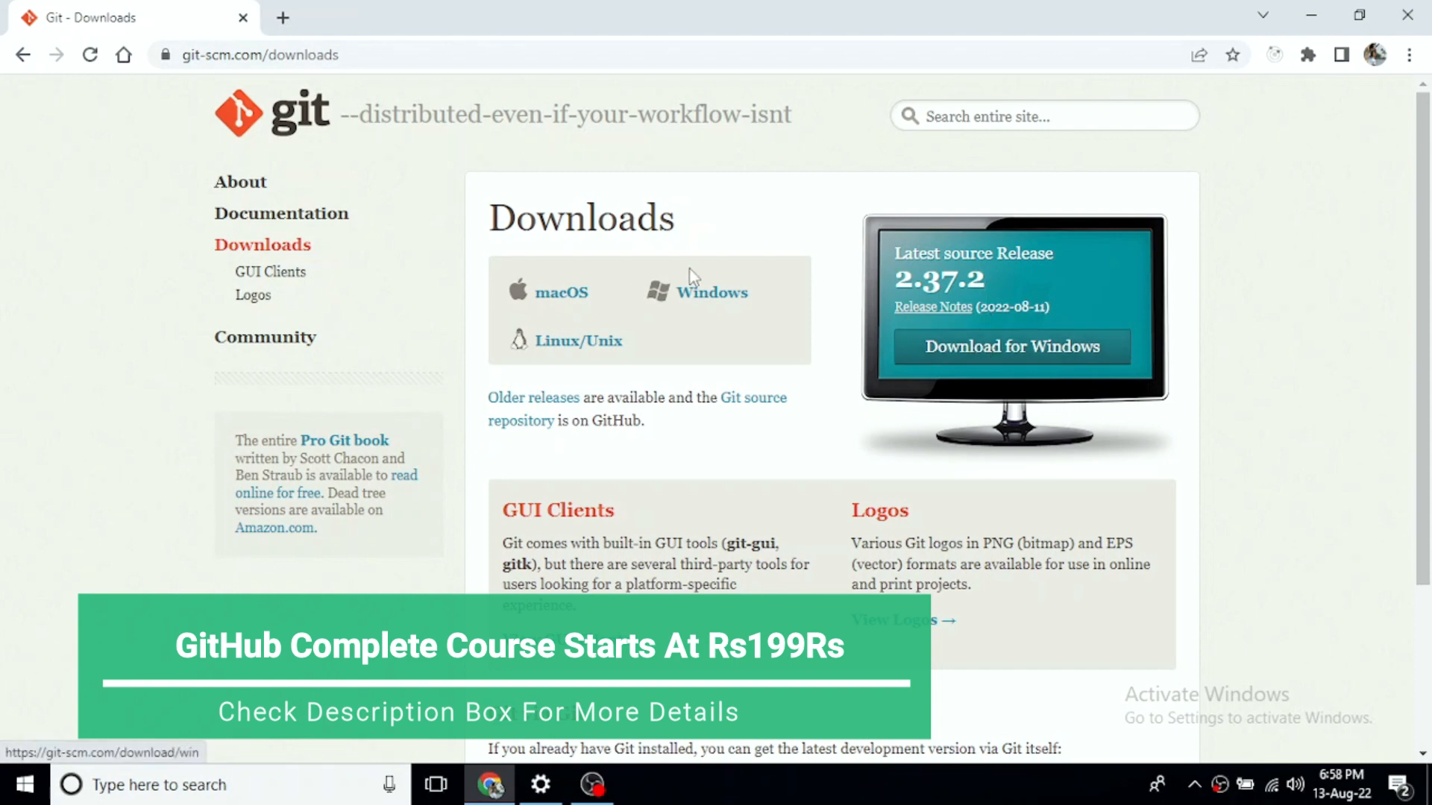
left_click(704, 291)
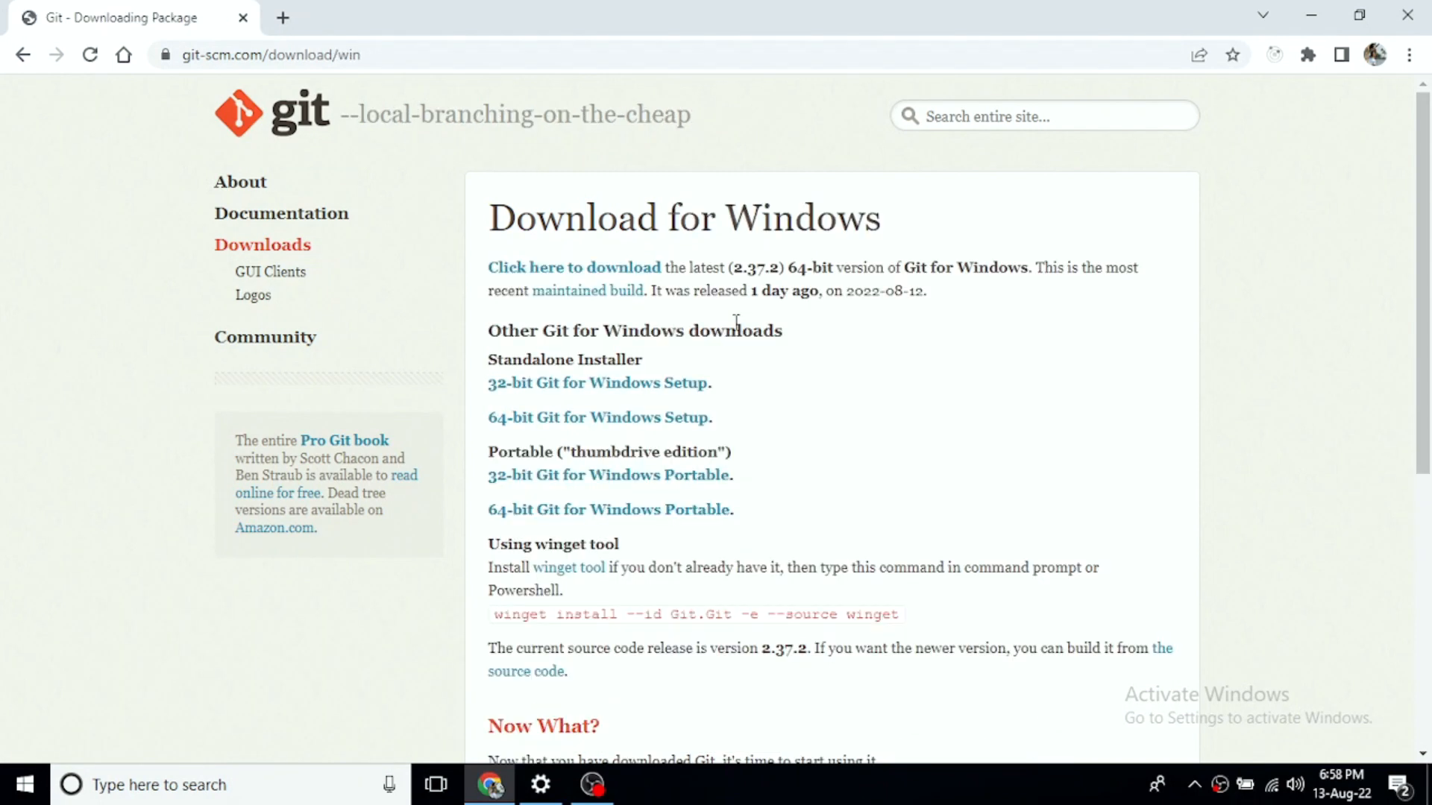
scroll(268, 475, "down", 6)
scroll(268, 476, "up", 6)
left_click(573, 427)
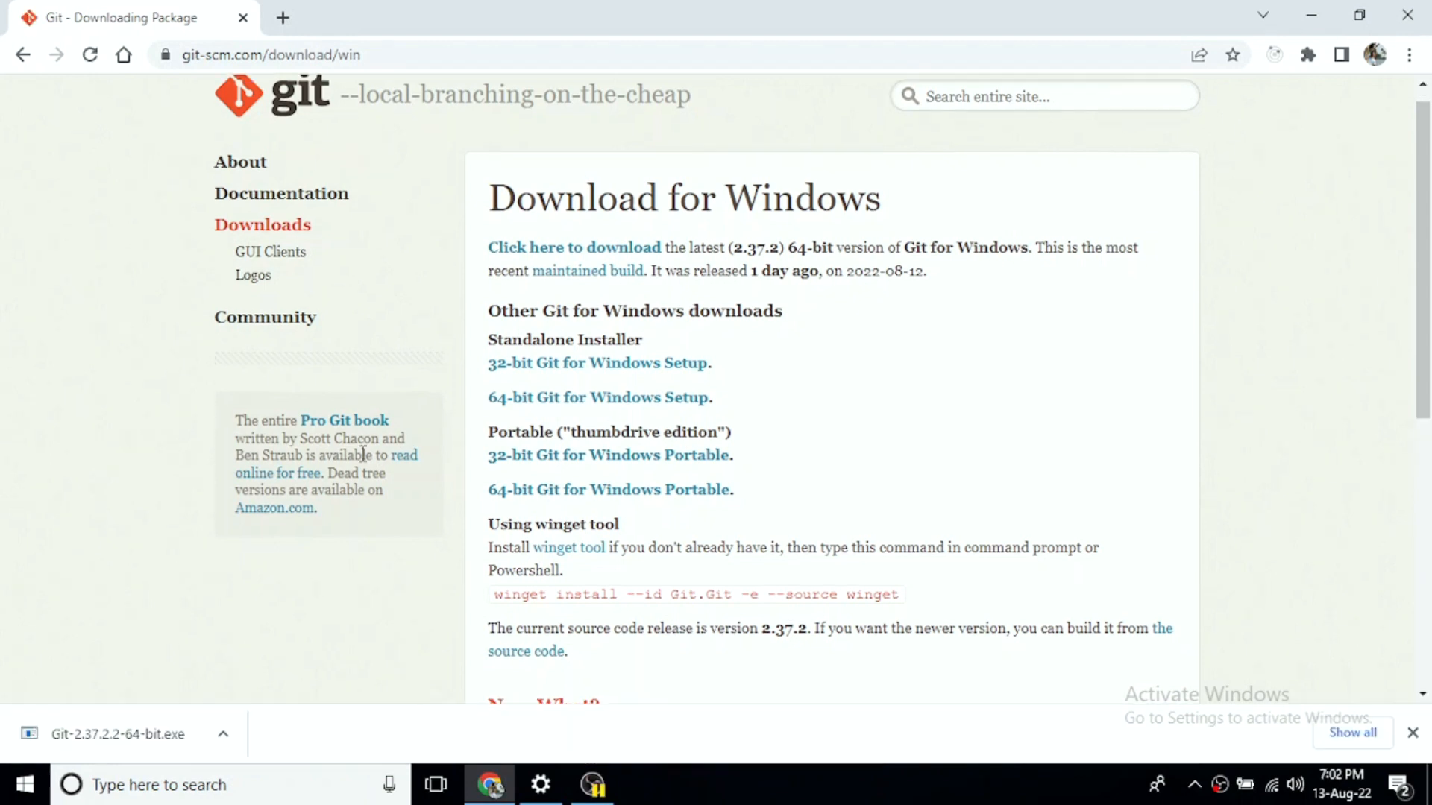
- Run the downloaded Git-2.37.2.2-64-bit.exe installer, look through the GNU General Public License and continue past it
scroll(361, 463, "down", 7)
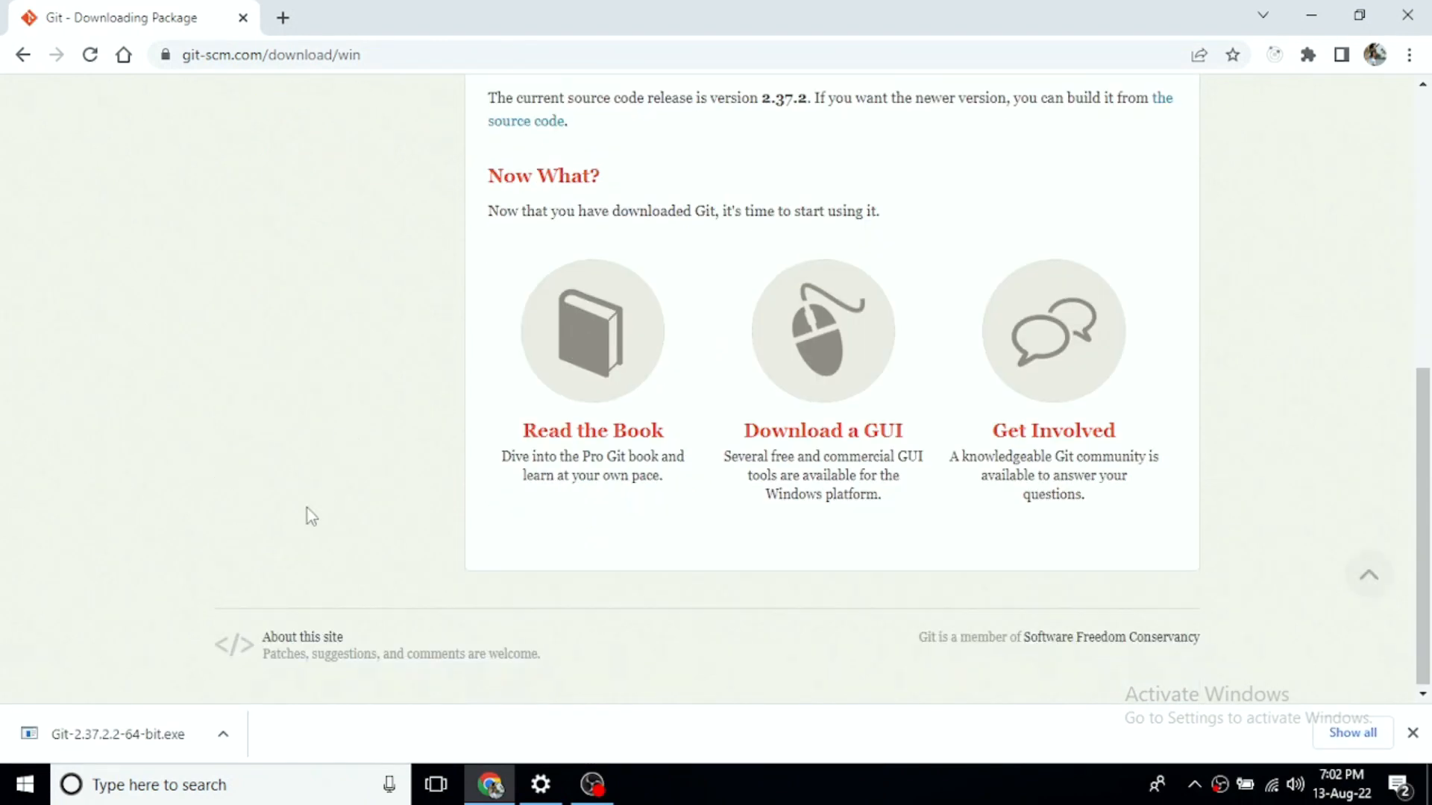
scroll(336, 481, "up", 7)
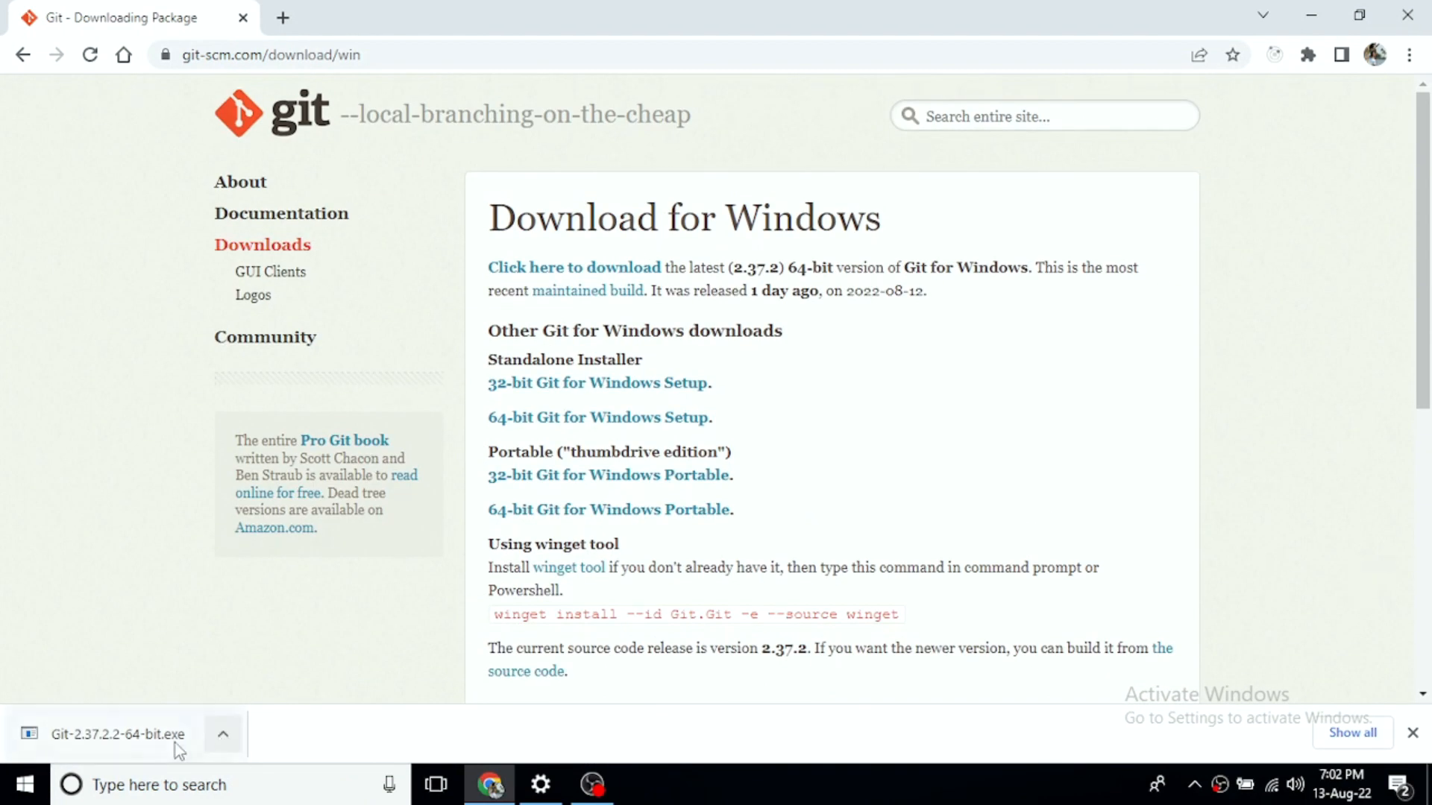
left_click(175, 742)
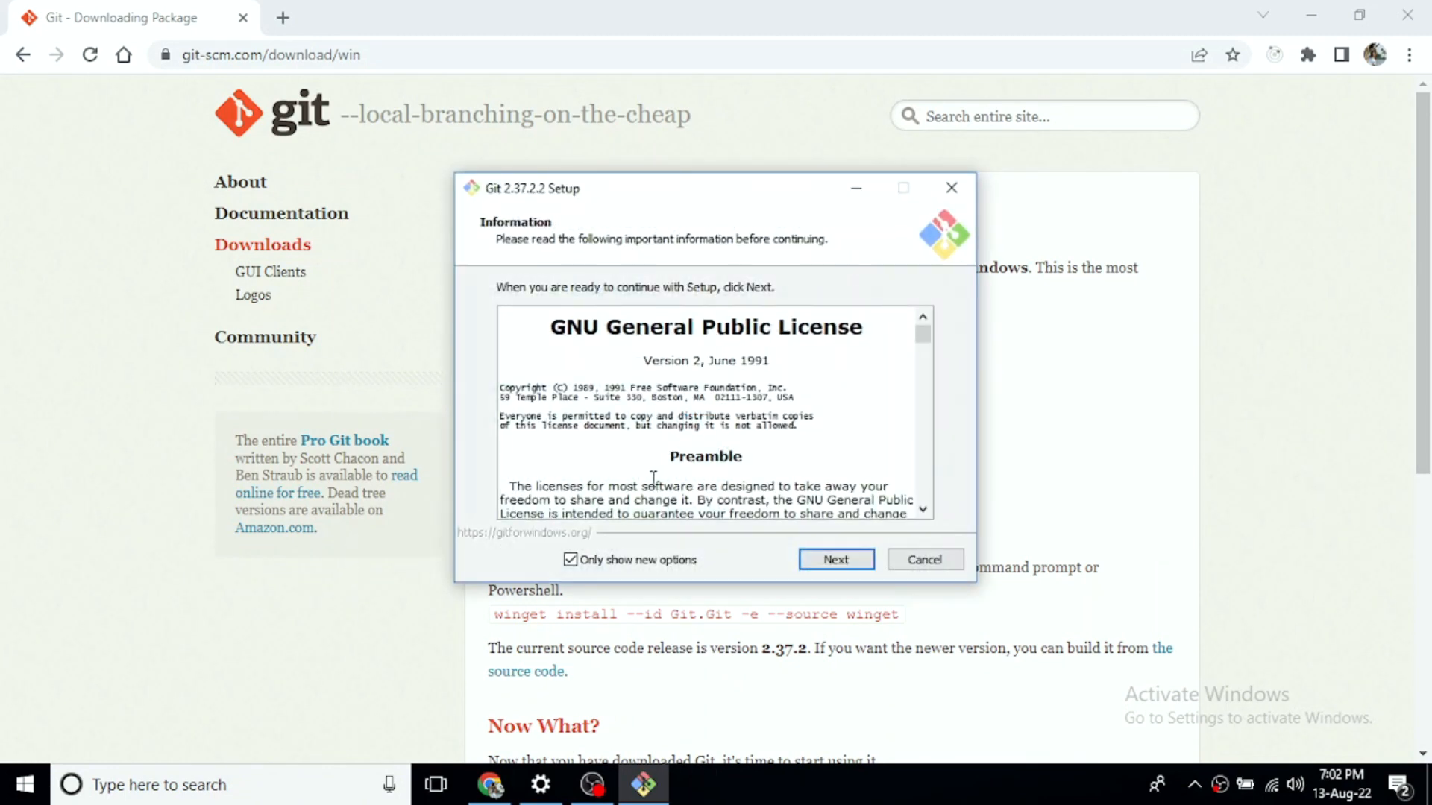
scroll(636, 414, "down", 15)
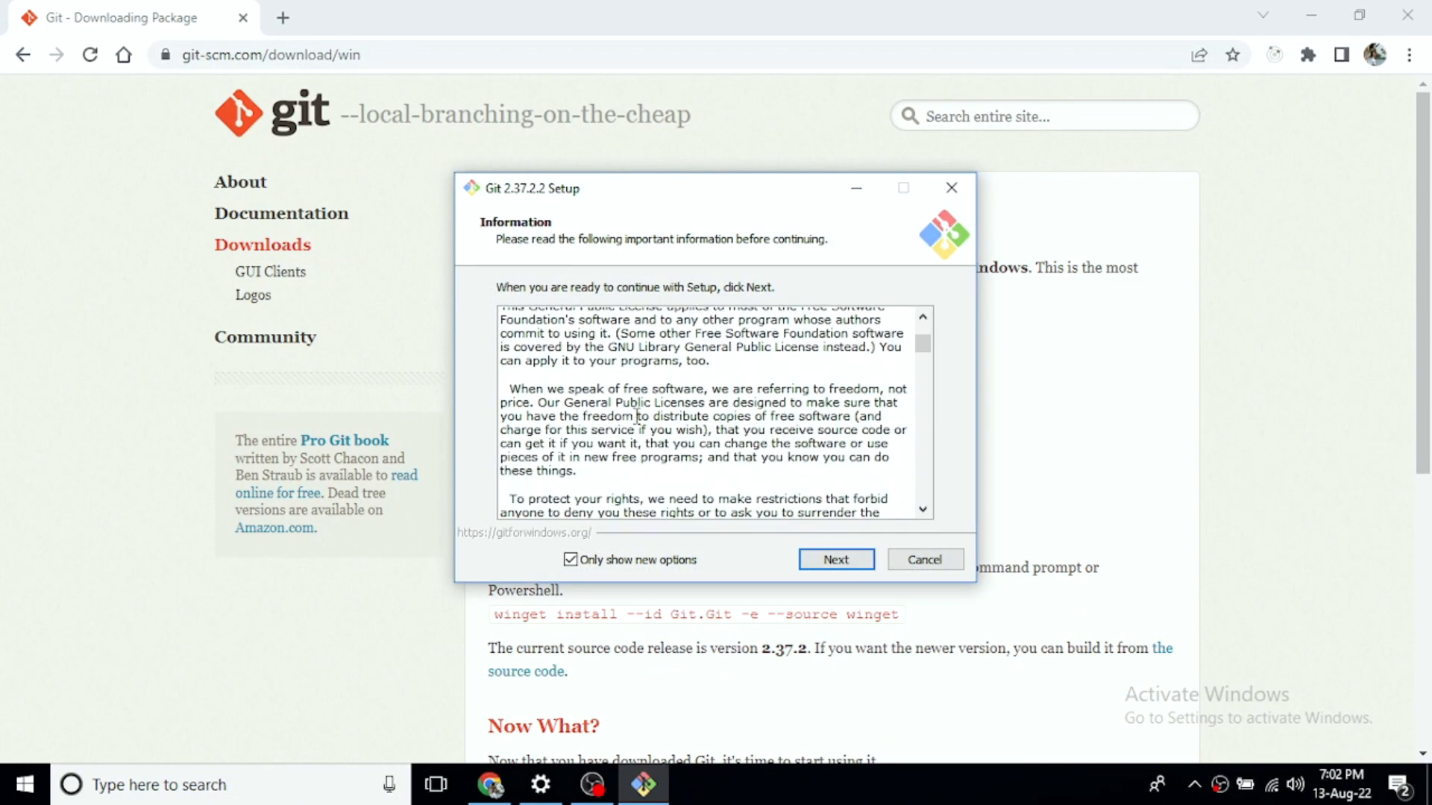
scroll(641, 423, "down", 15)
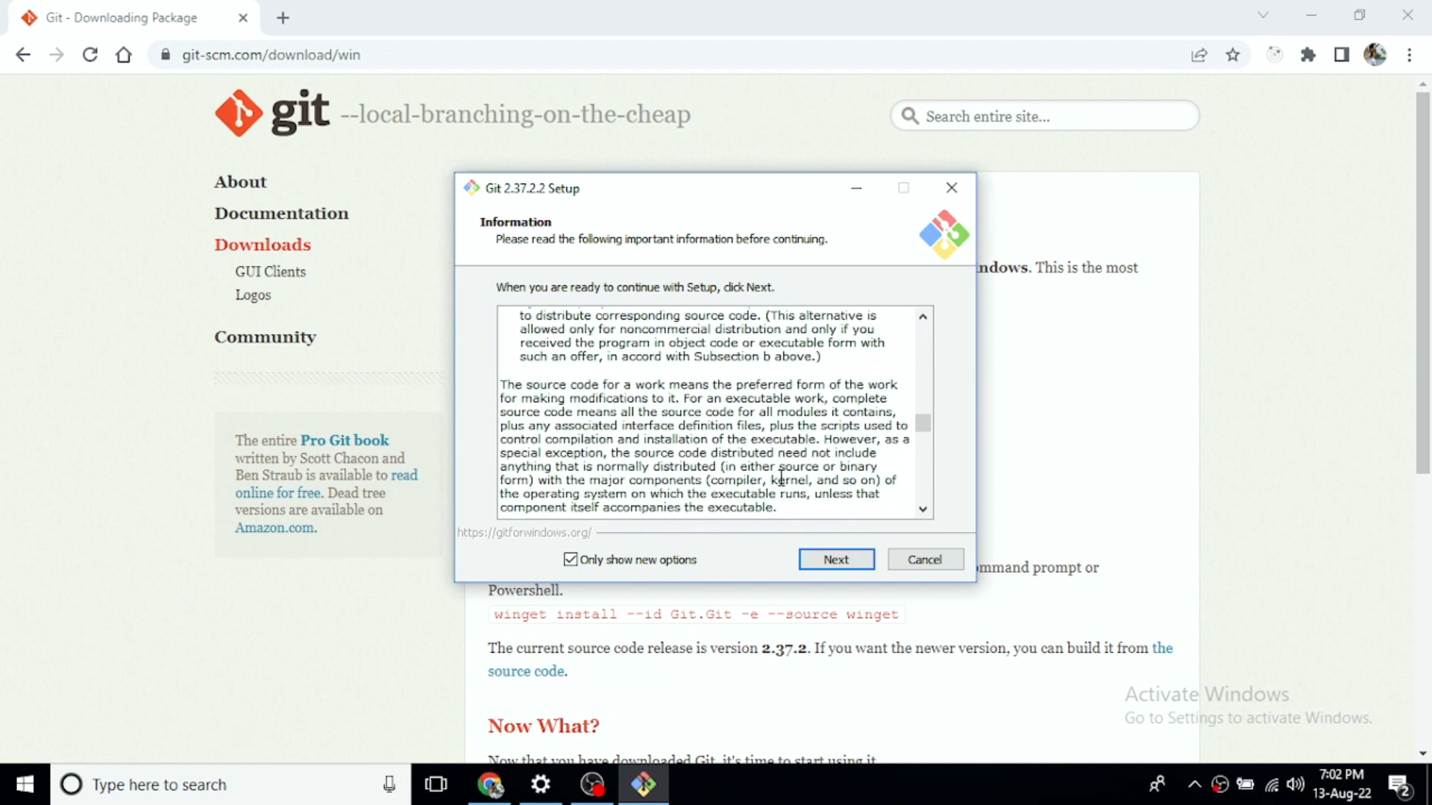
left_click(836, 560)
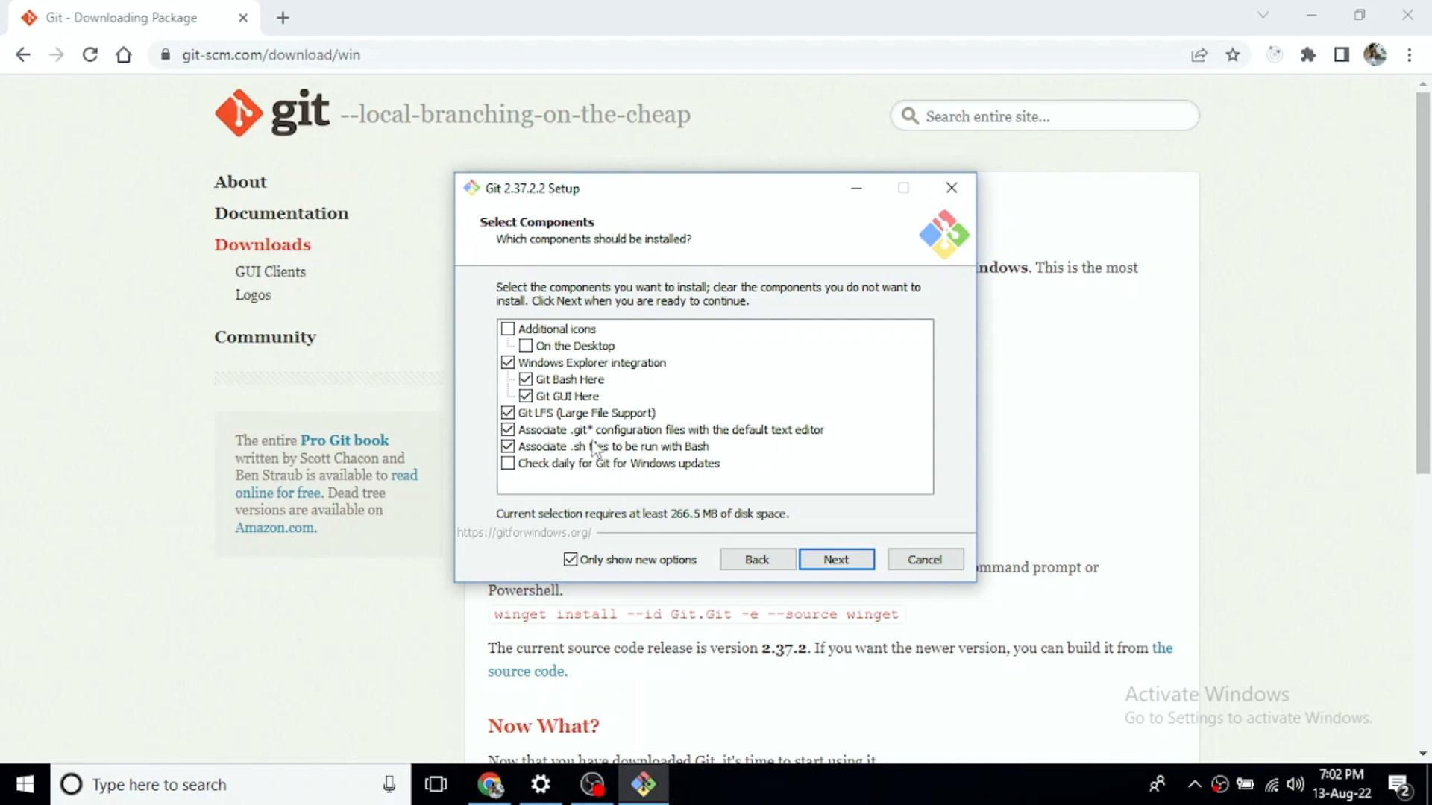
- Install Git with the default components and both experimental options off, and finish the setup wizard with View Release Notes checked
left_click(814, 560)
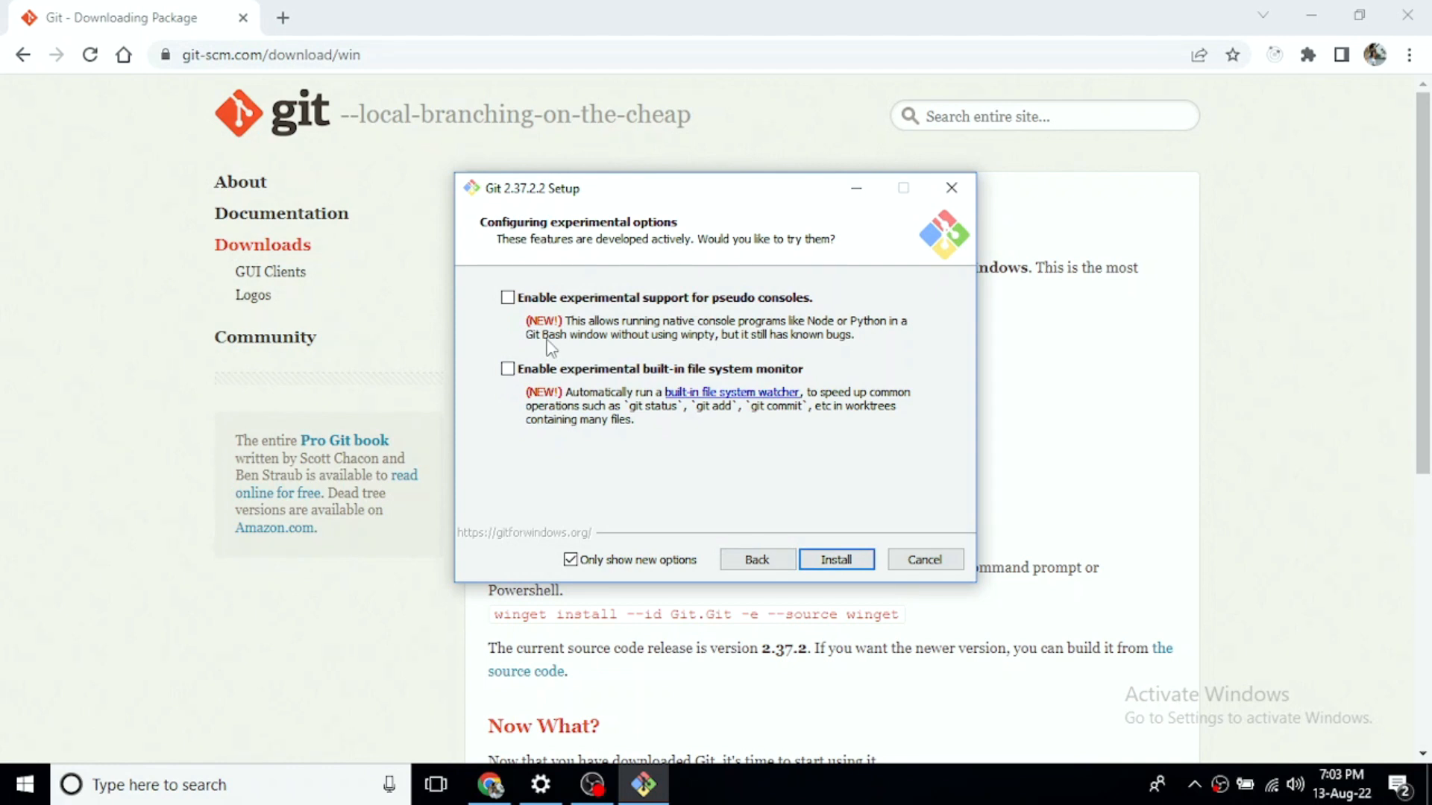
left_click(830, 567)
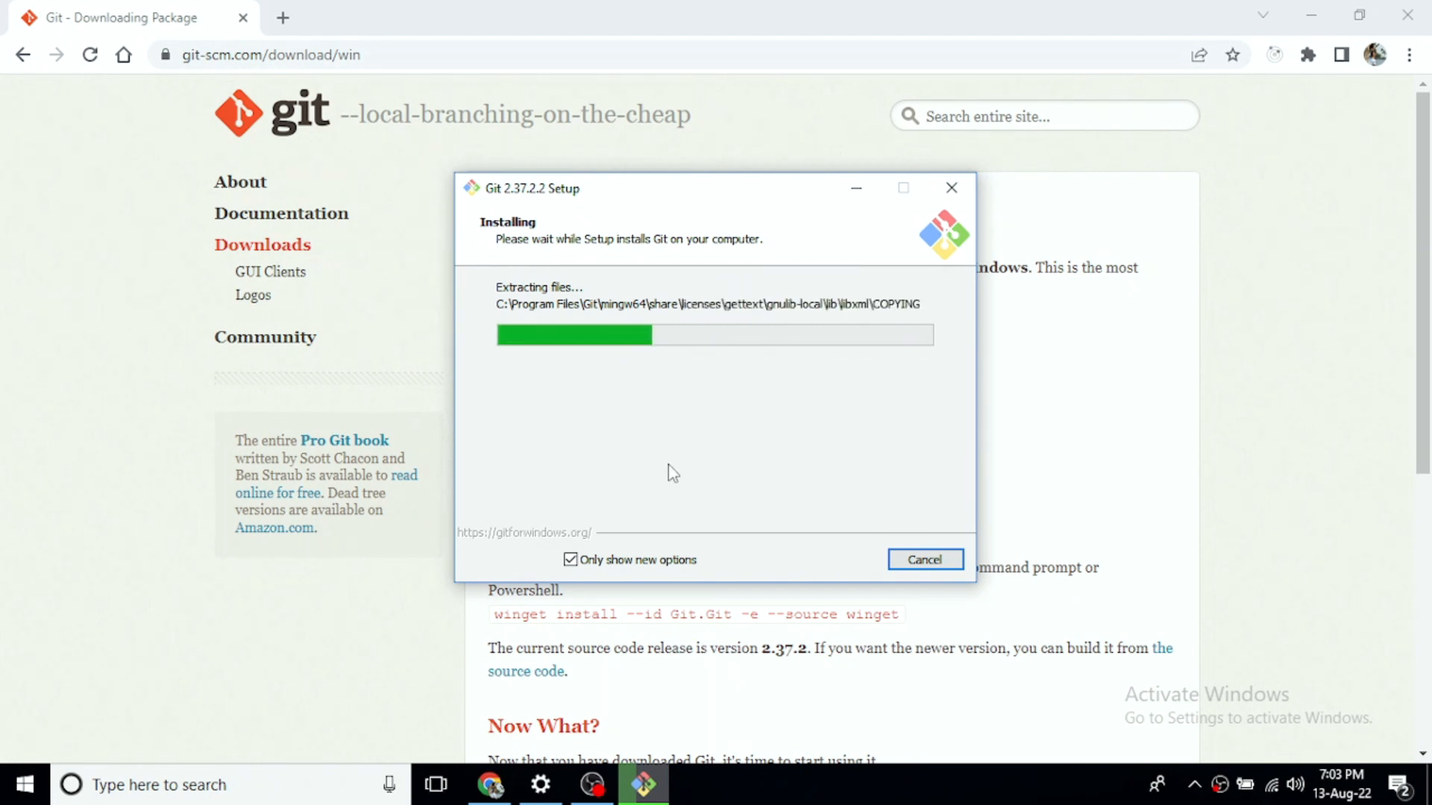
left_click(1232, 373)
scroll(863, 239, "down", 6)
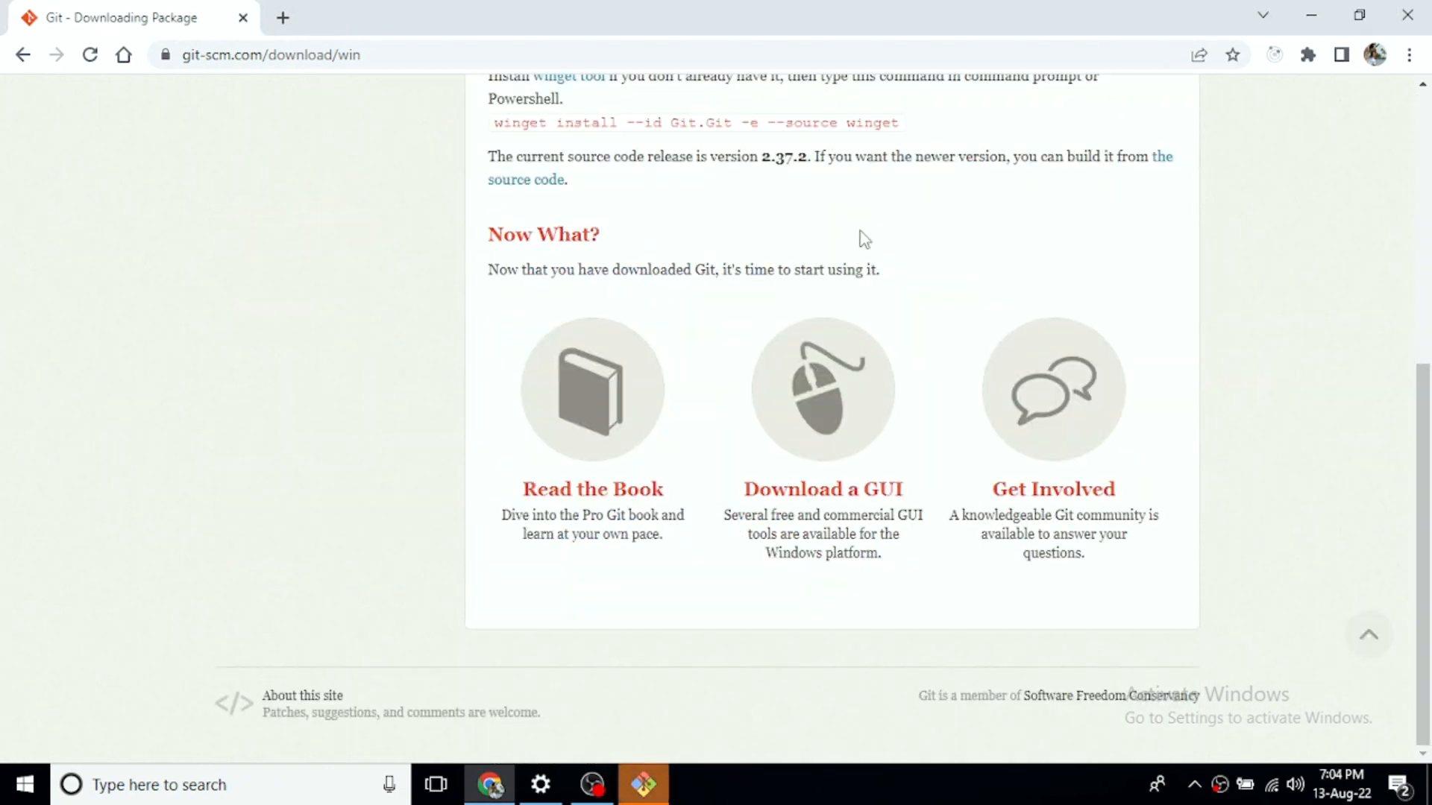
left_click(659, 793)
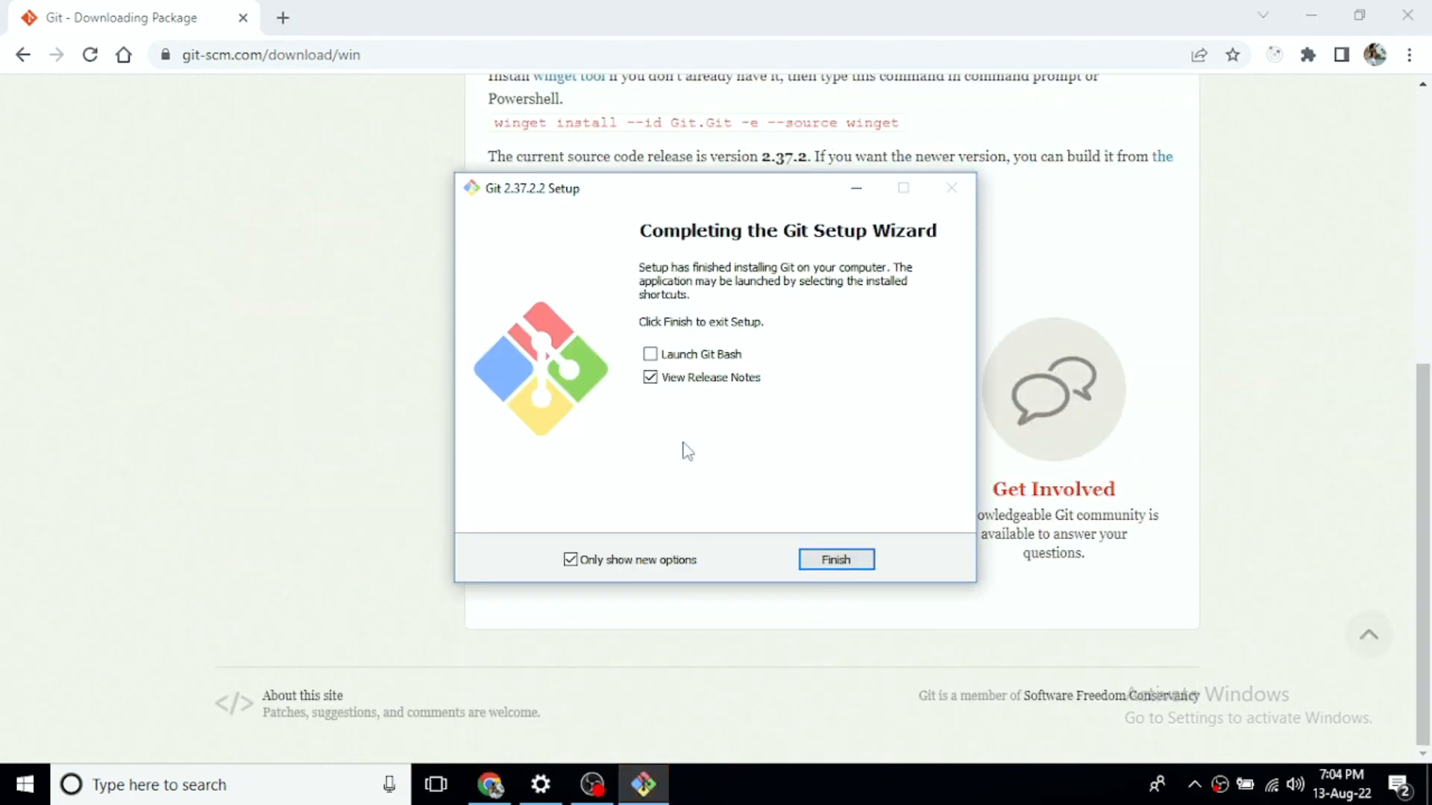
left_click(828, 567)
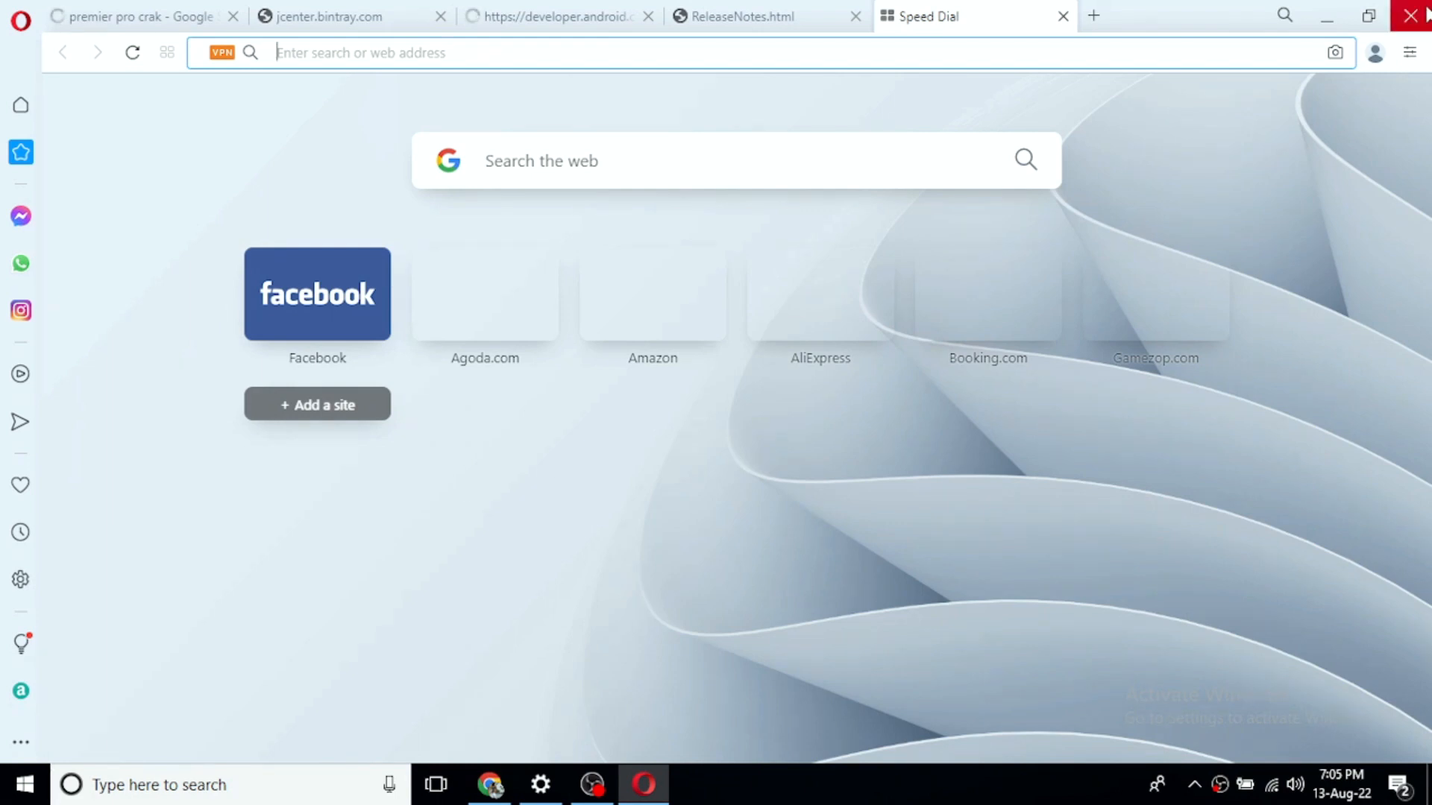
- Switch back to Chrome, search Windows for git and launch Git GUI
left_click(489, 784)
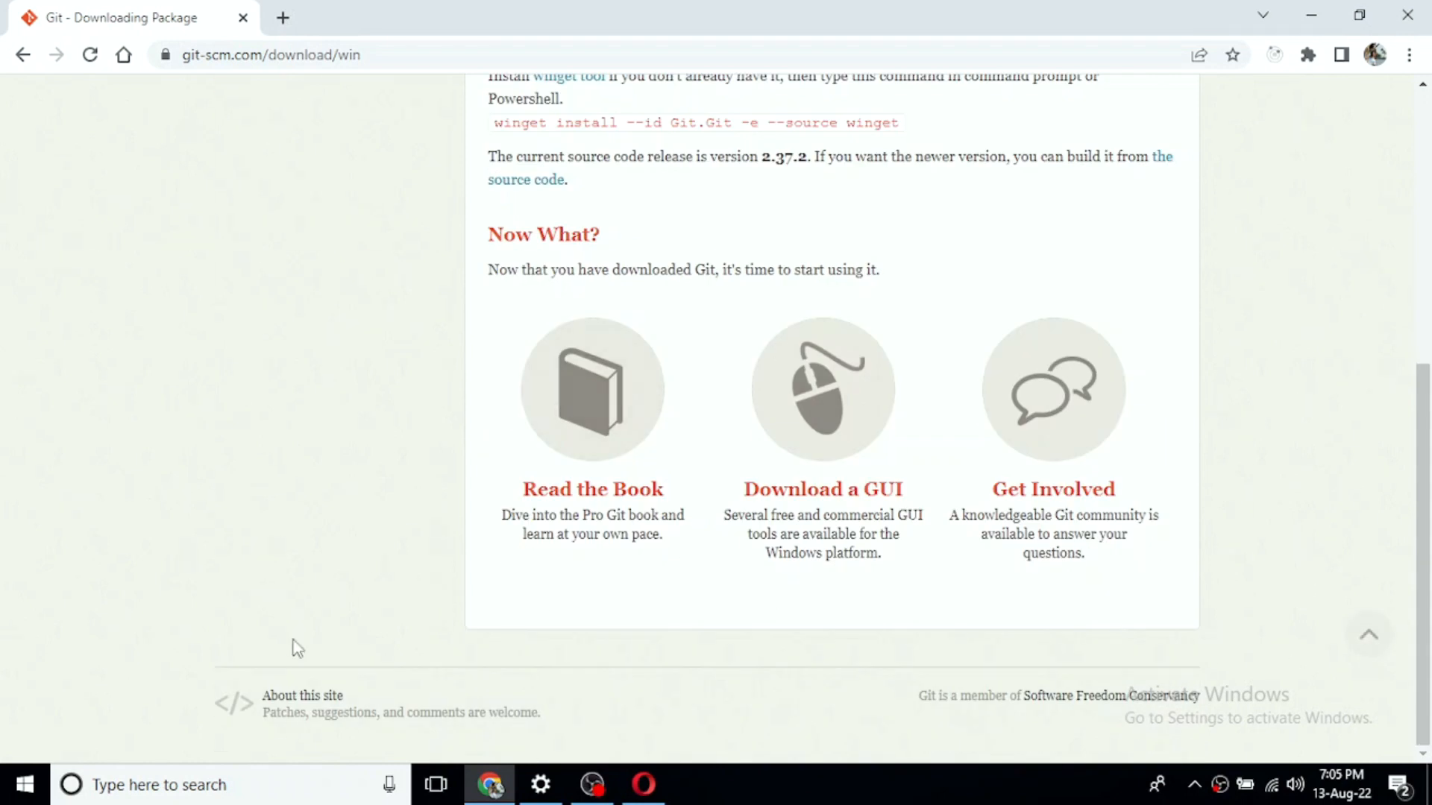
left_click(166, 788)
type("gu")
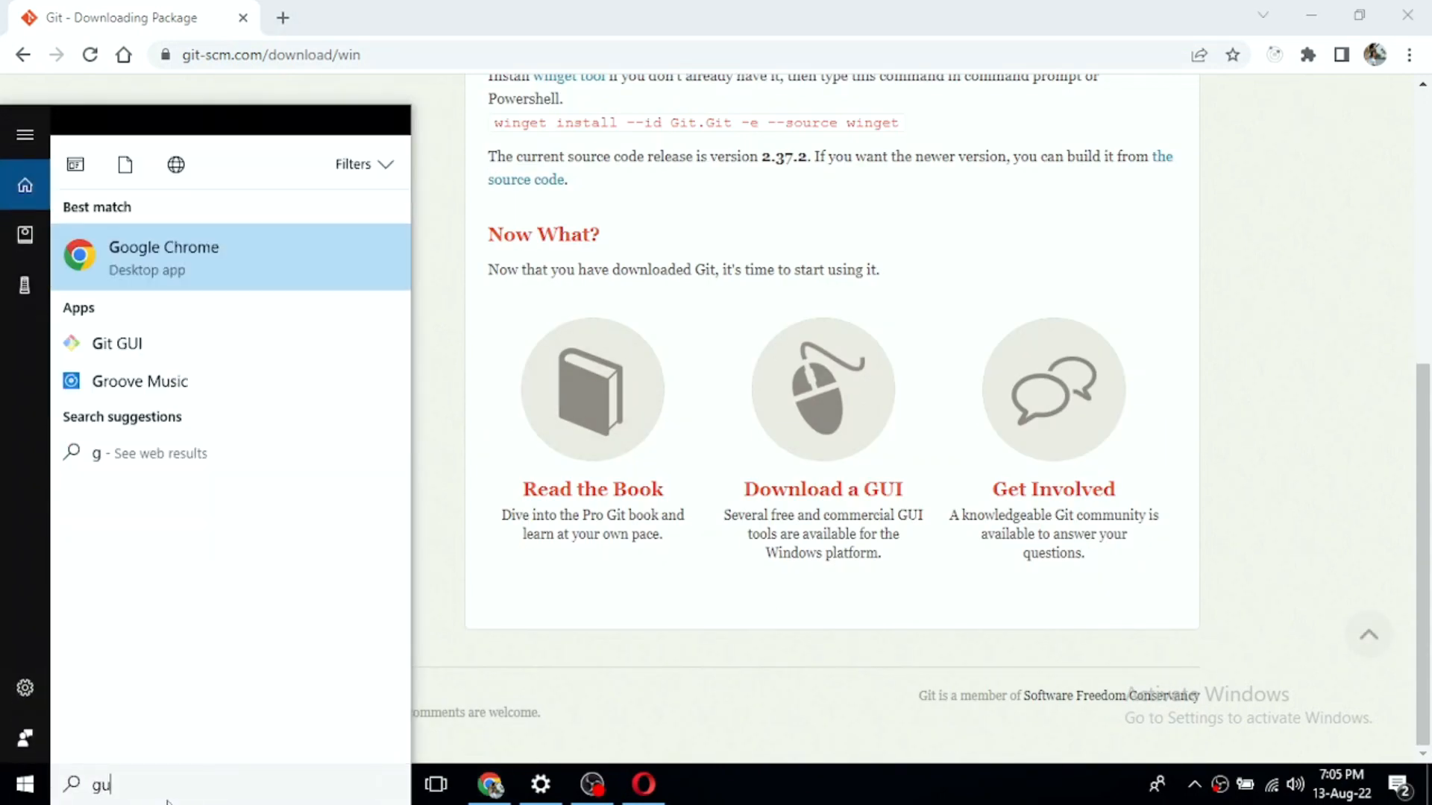
key("BackSpace")
type("it")
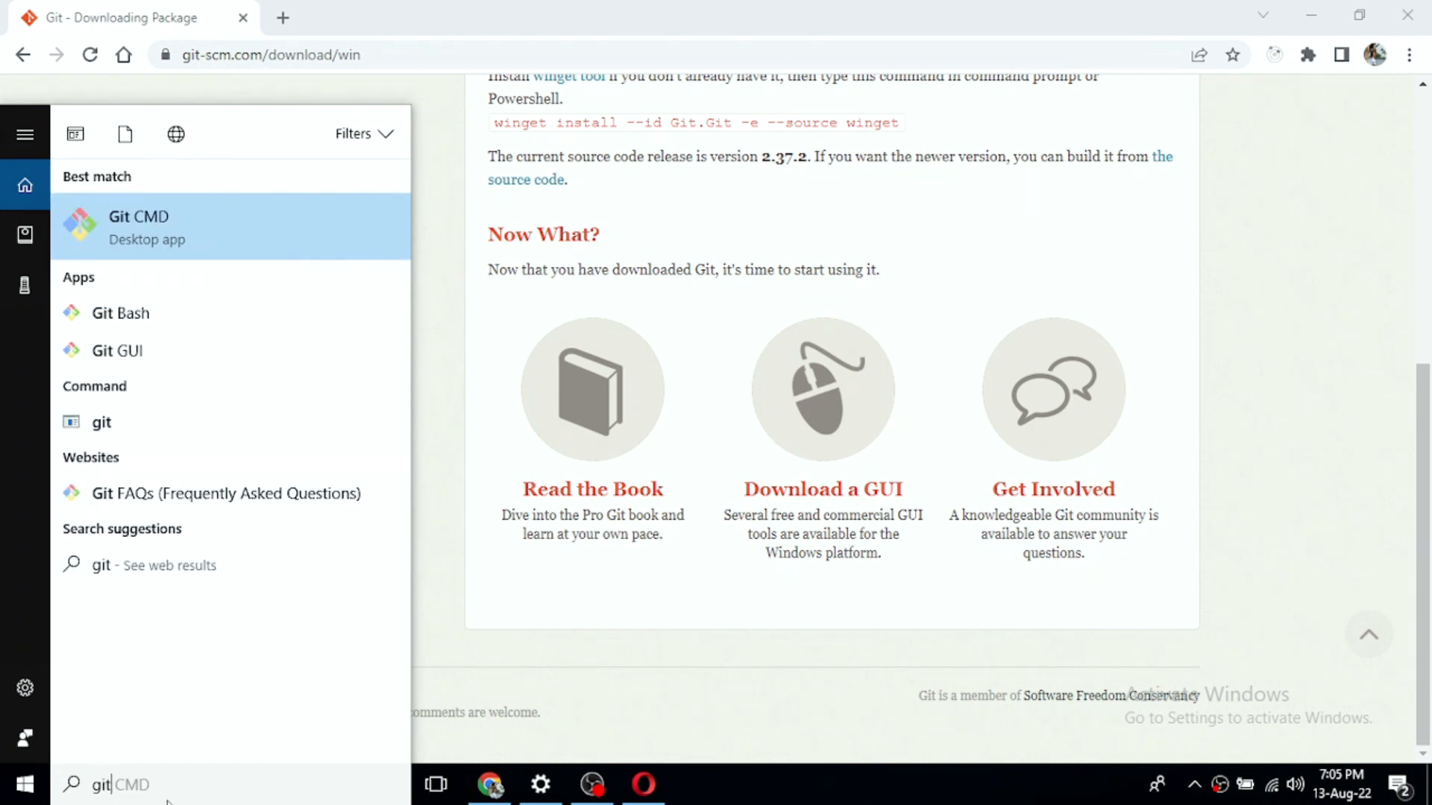
left_click(145, 357)
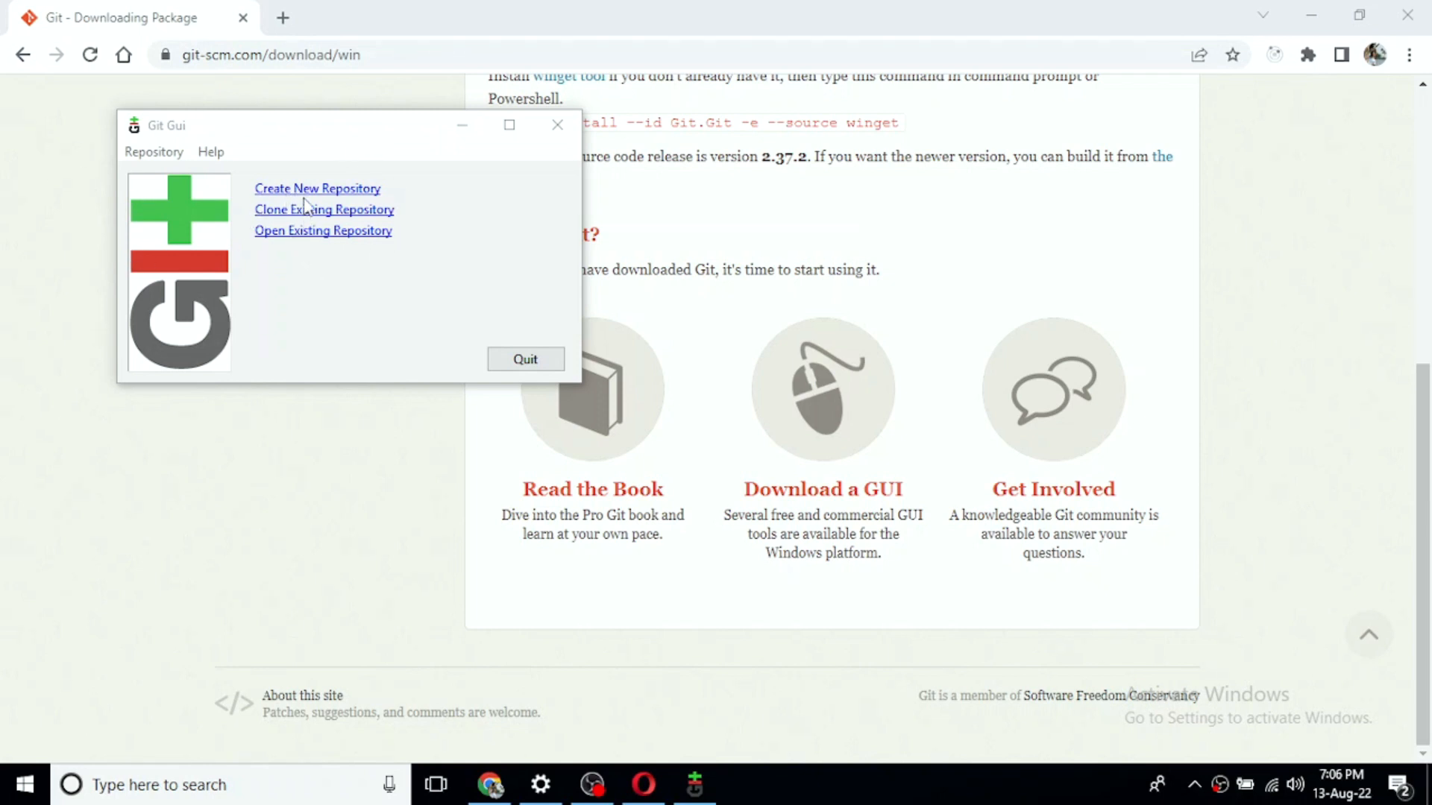
- View Git GUI's Open Existing Repository form and its Create New Repository form
left_click(328, 232)
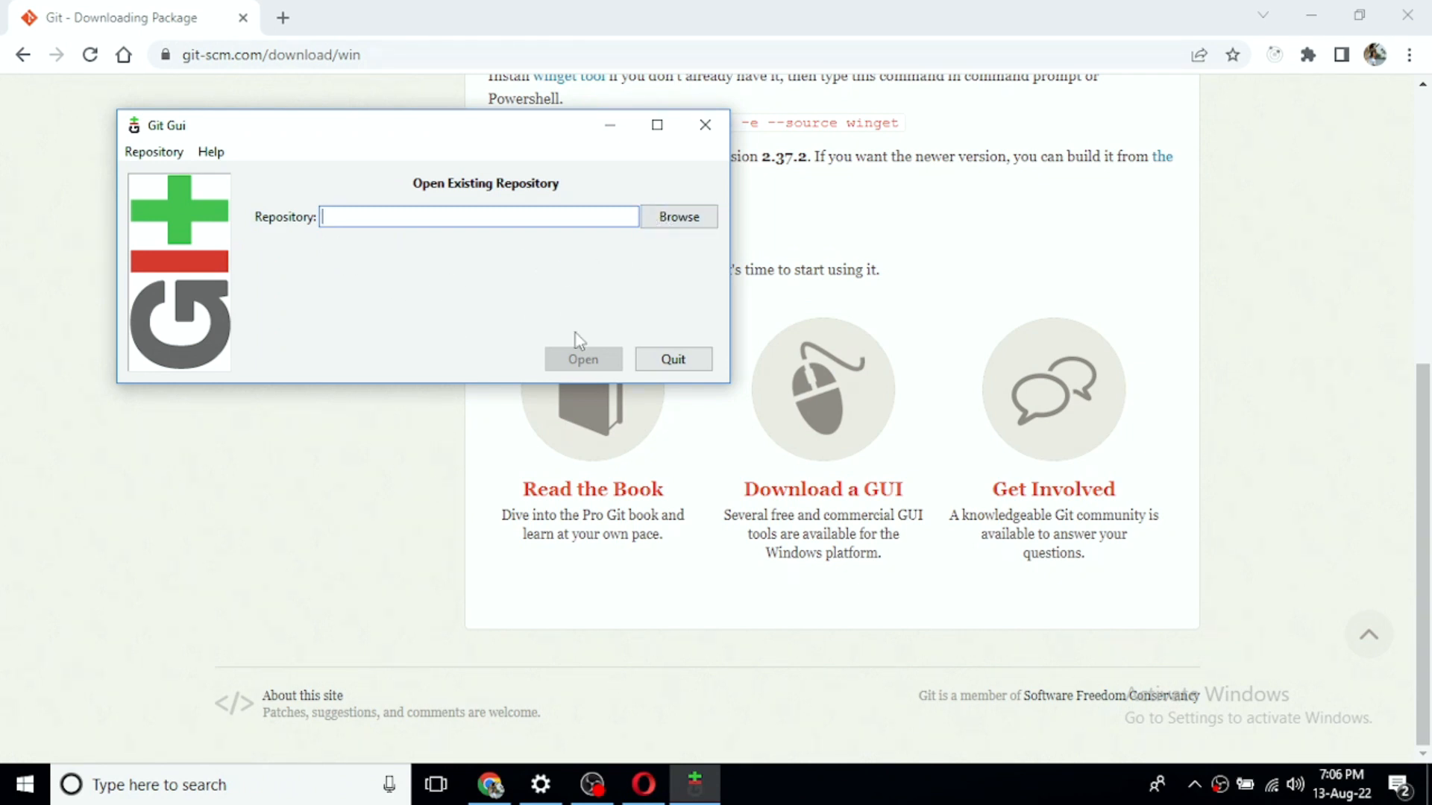
left_click(142, 151)
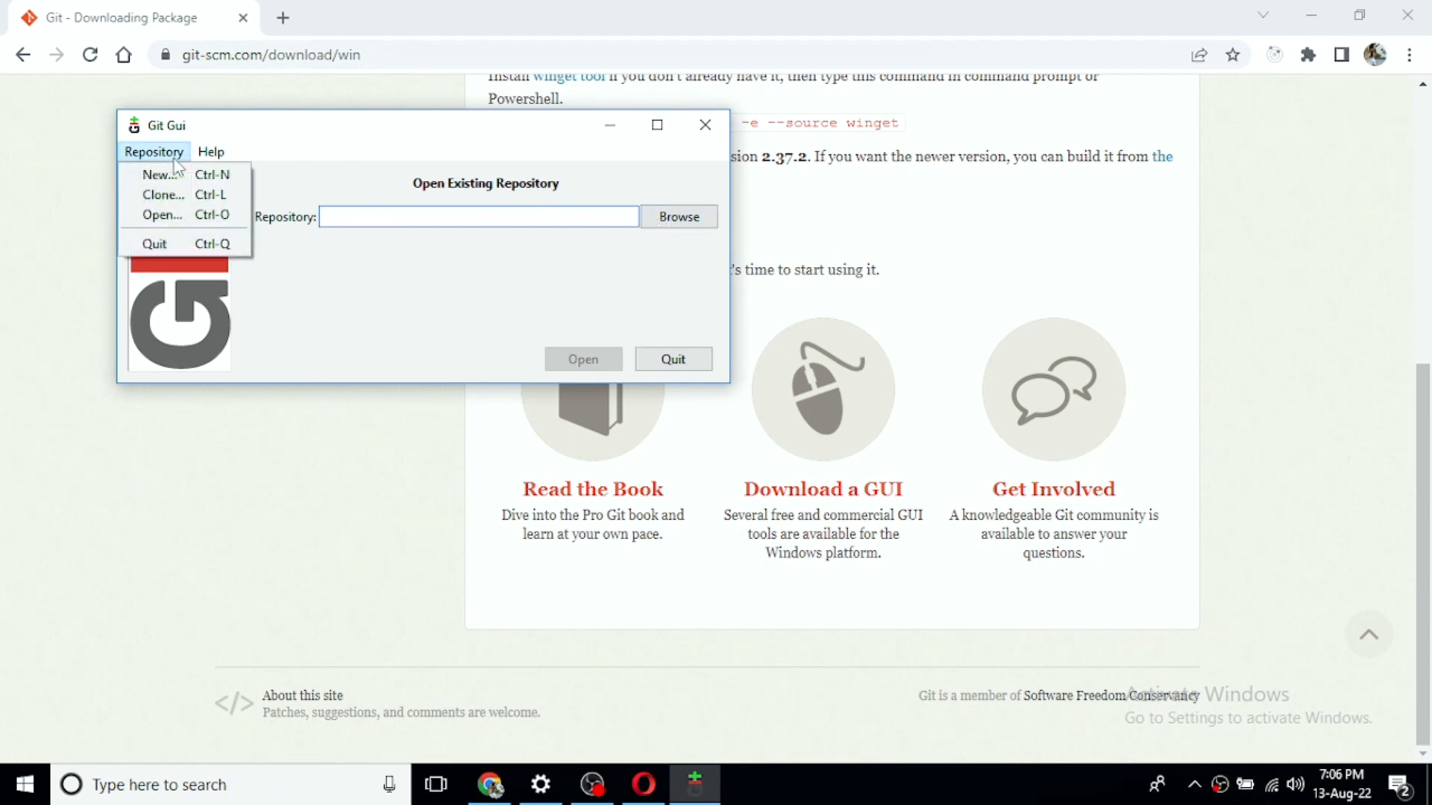
left_click(187, 175)
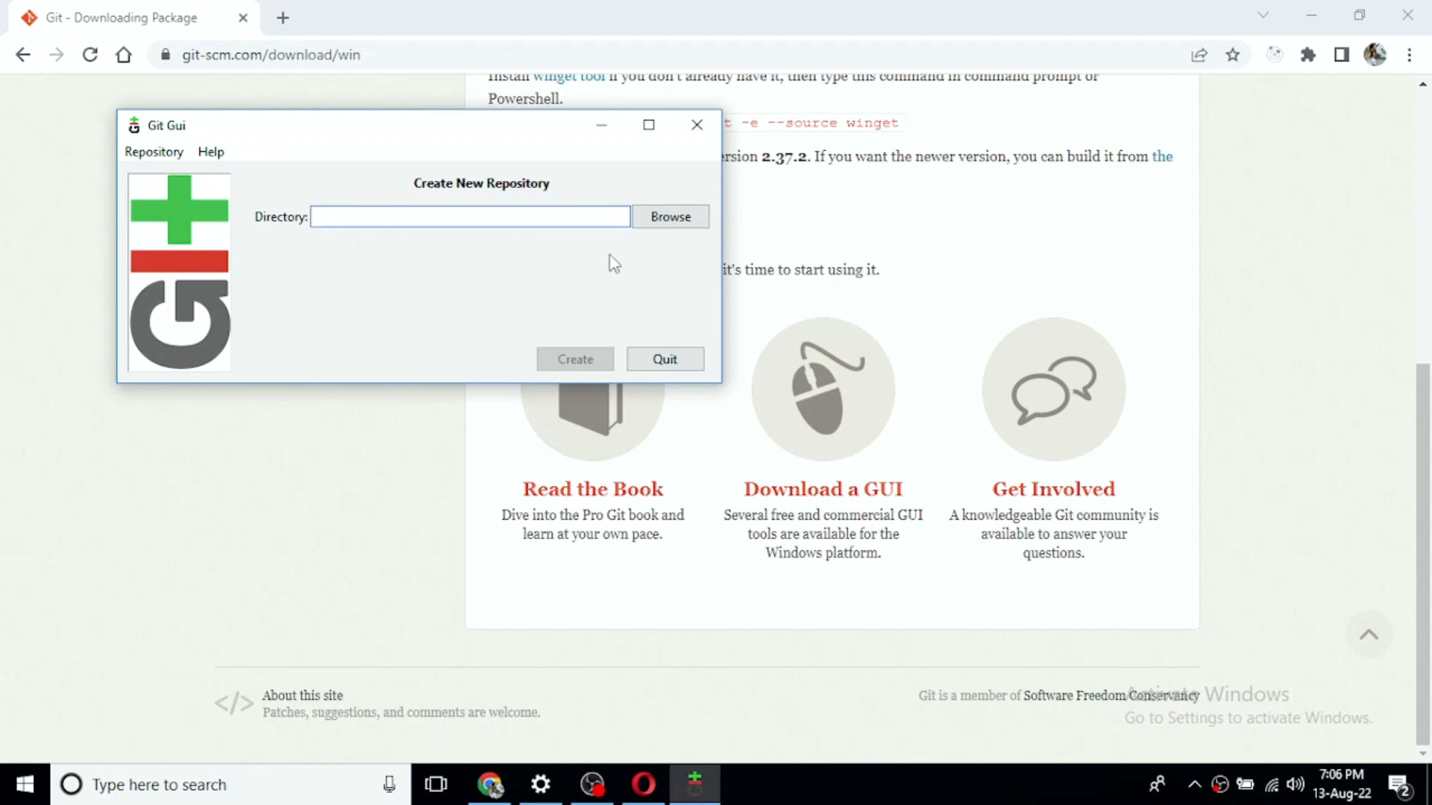
- Search Windows for "git b" and launch Git Bash
left_click(225, 791)
type("gi")
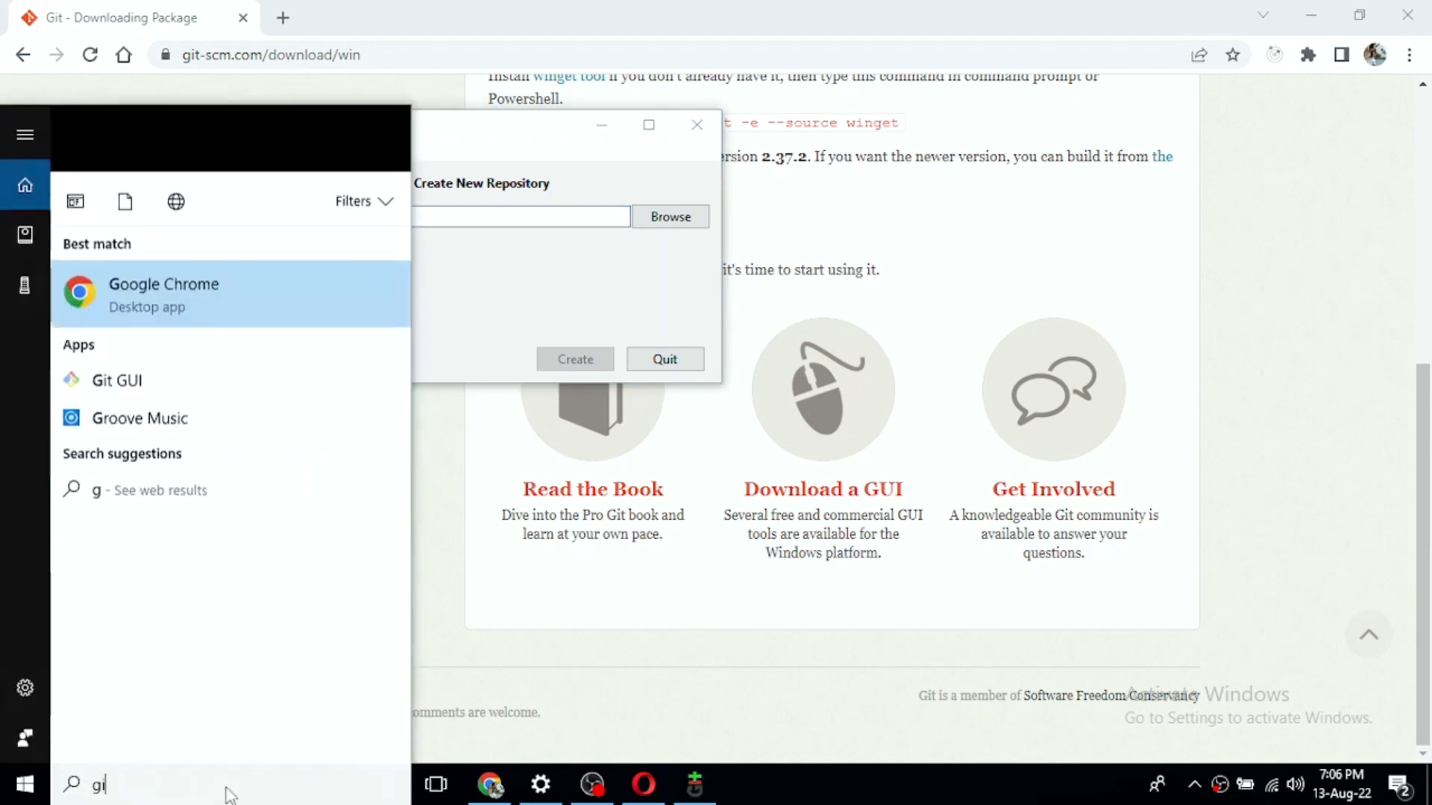
type("t CMD")
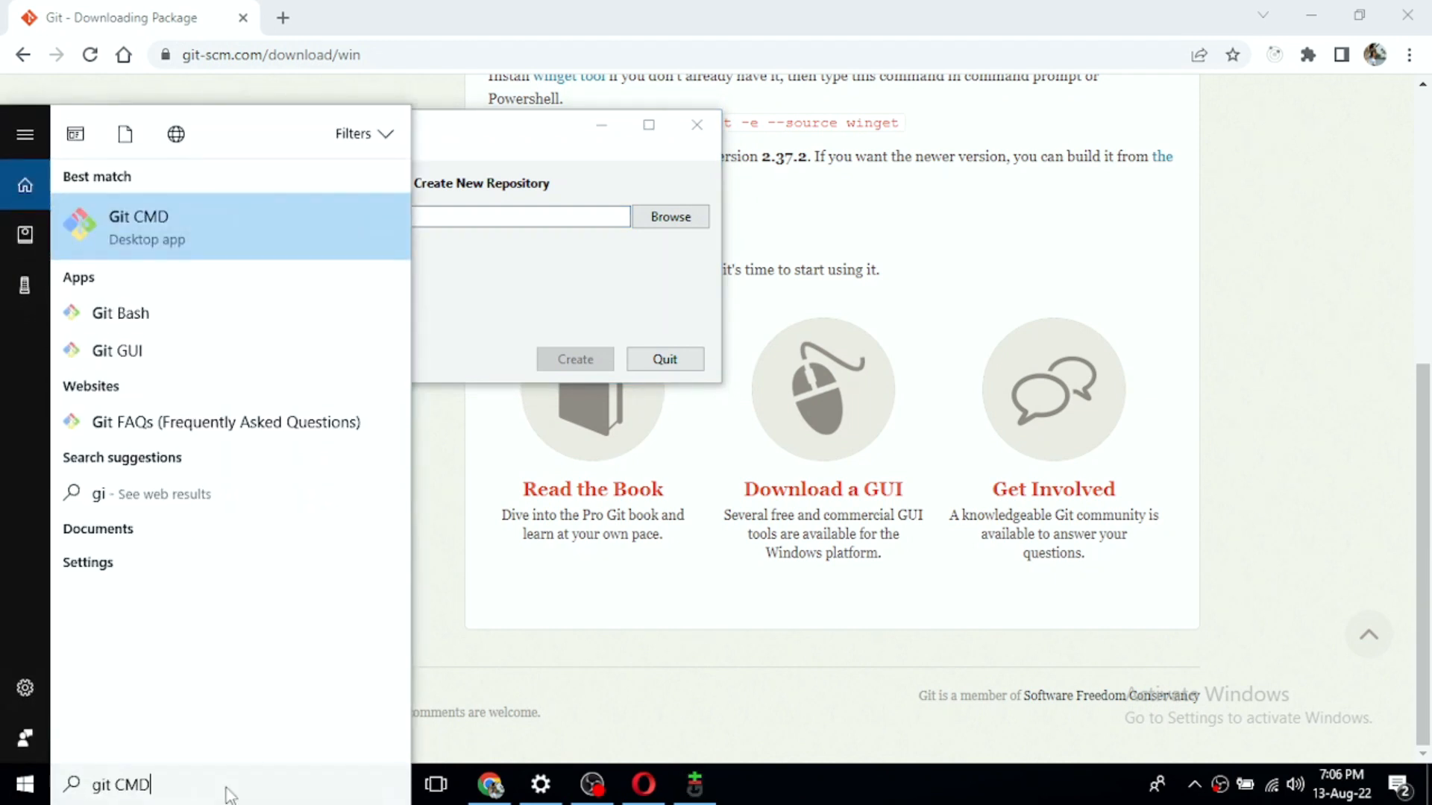
key("BackSpace")
key("BackSpace")
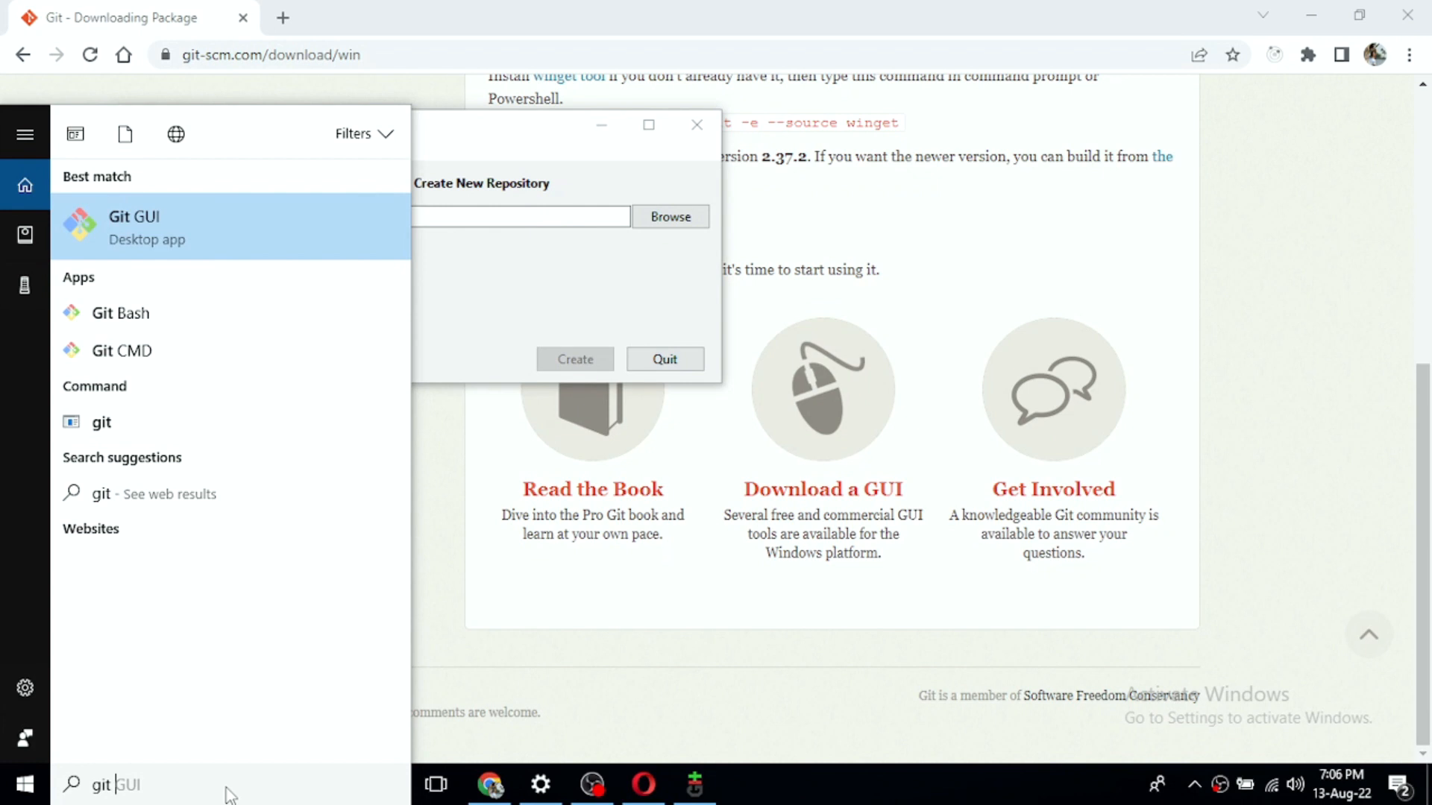
type("b")
key("Return")
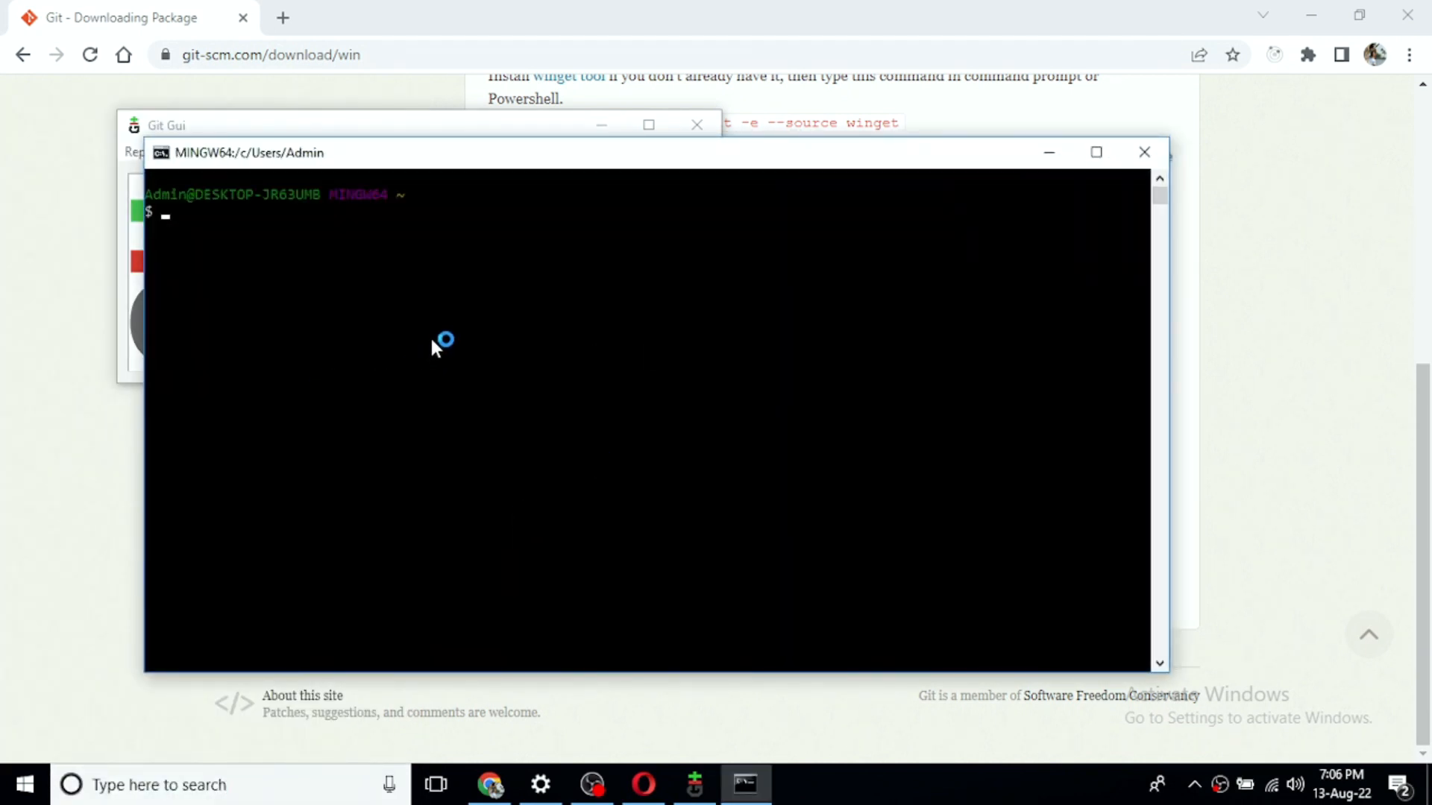
- Run git without arguments in the Git Bash terminal and look through its usage and common commands list
type("git")
key("Return")
scroll(356, 401, "up", 7)
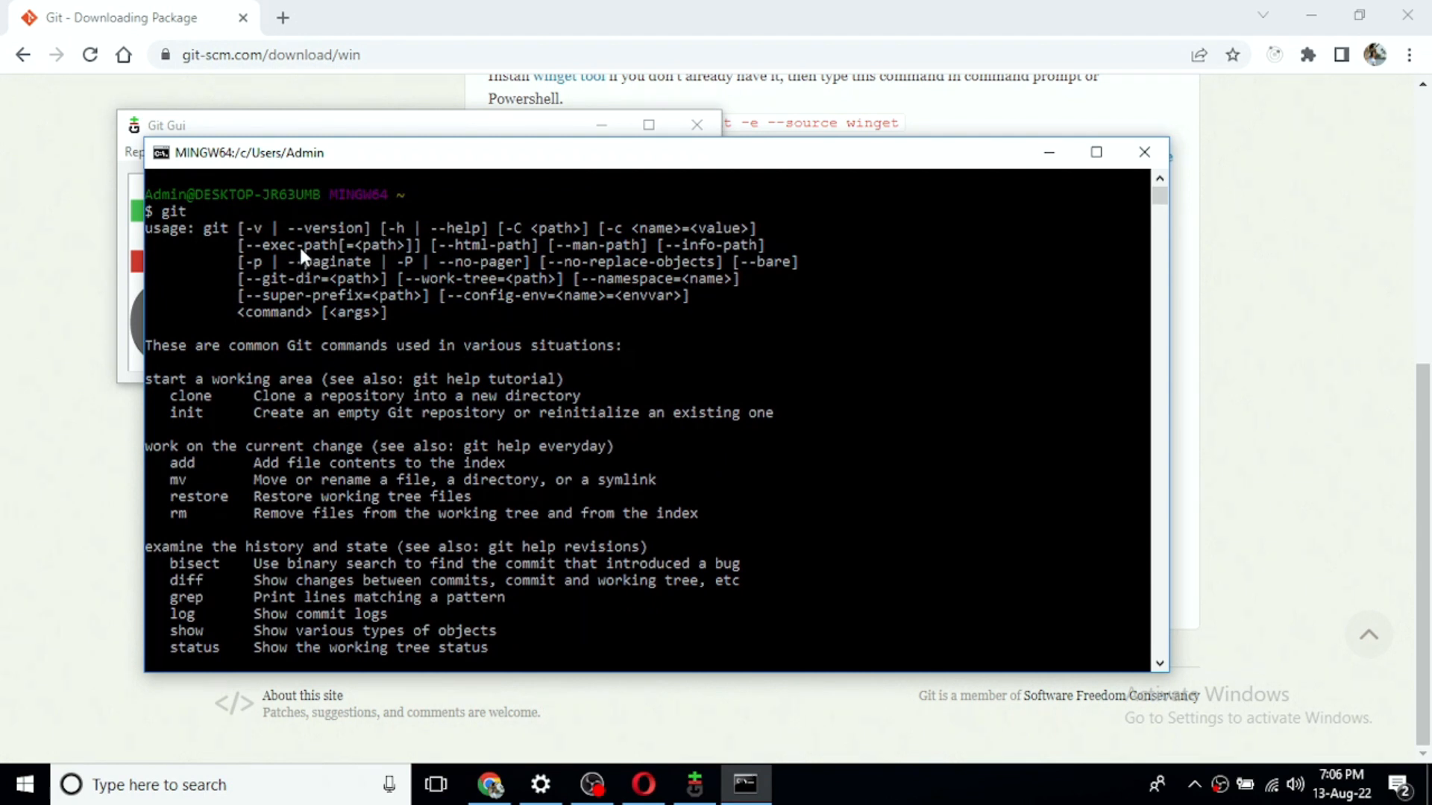
scroll(335, 290, "down", 10)
- Check the installed Git version by running git -v in the terminal
type("gi")
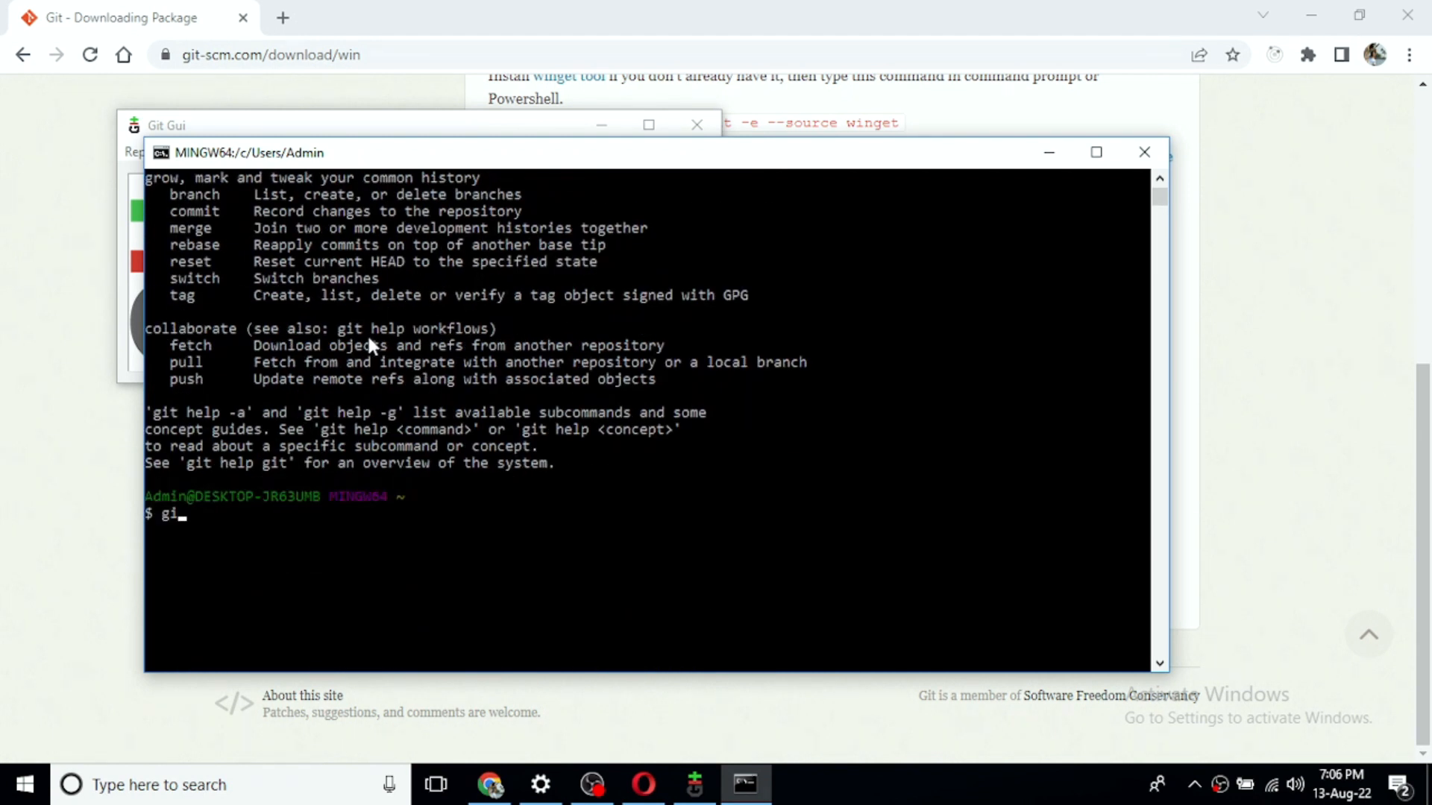
type("t -v")
key("Return")
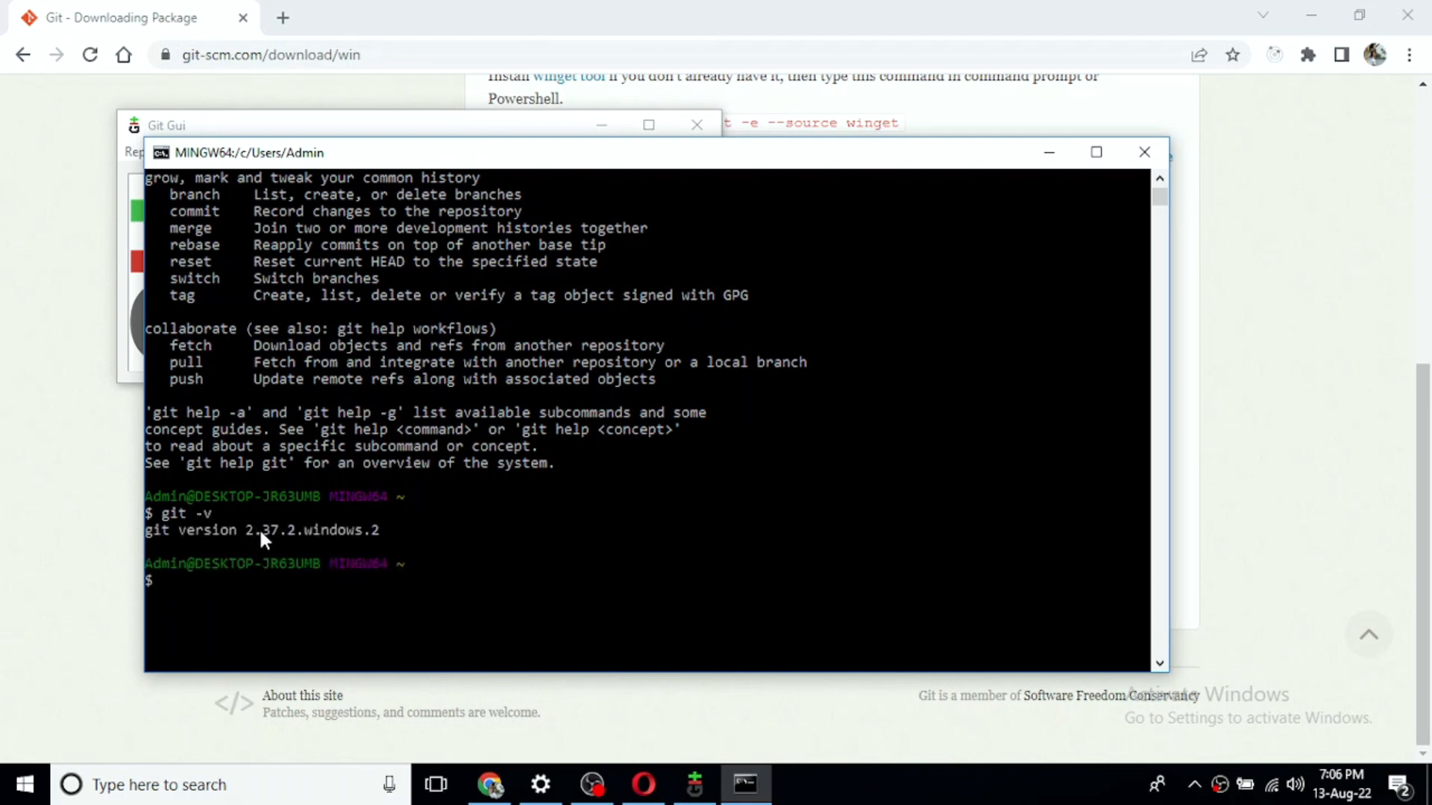
- Look back over the earlier usage output, and run git --help to print the Git help text
scroll(279, 537, "up", 10)
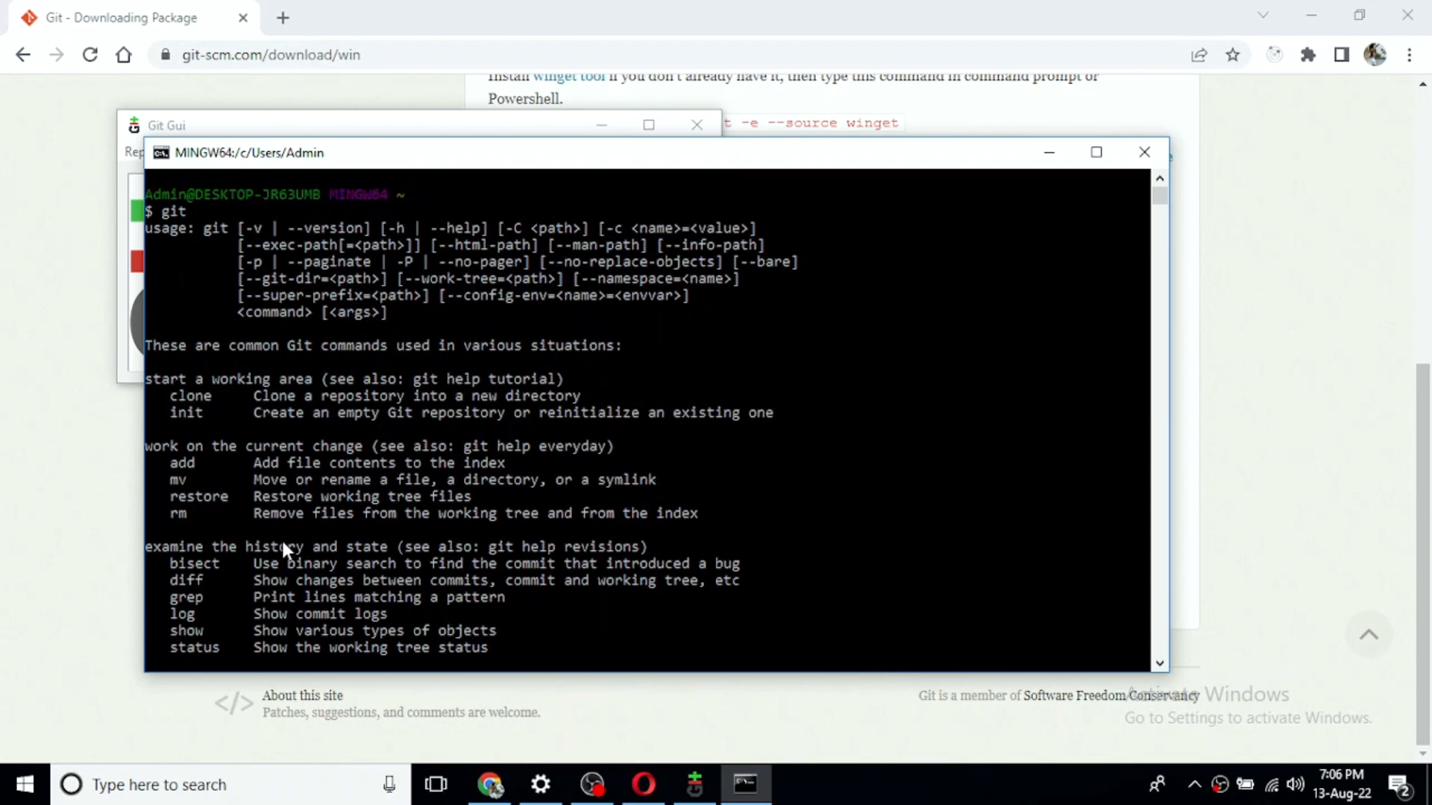
scroll(513, 386, "down", 10)
type("git --")
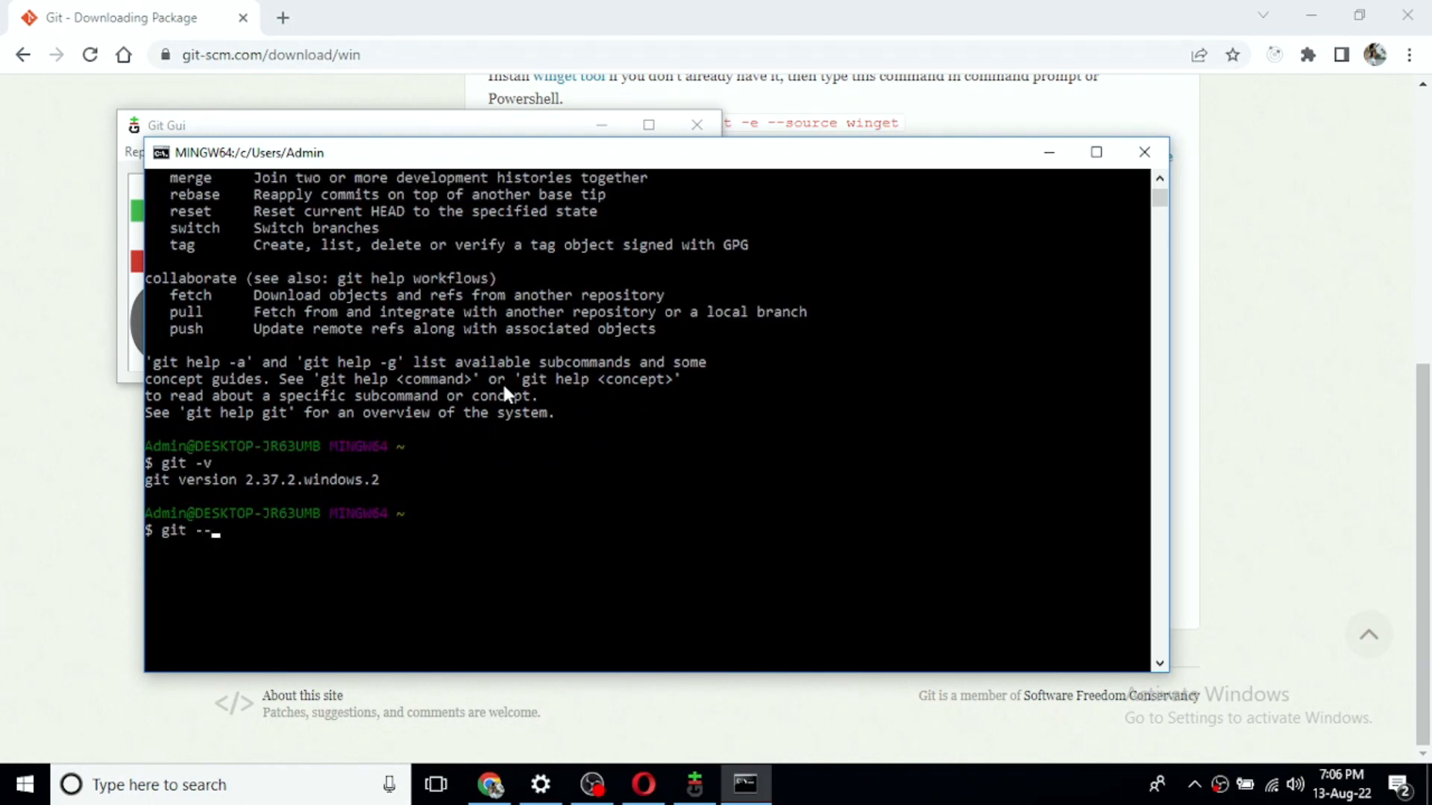
type("help")
key("Return")
- Examine the git --help output, covering the usage options and the commands for working area, current change, history, branching and collaboration
scroll(545, 346, "up", 7)
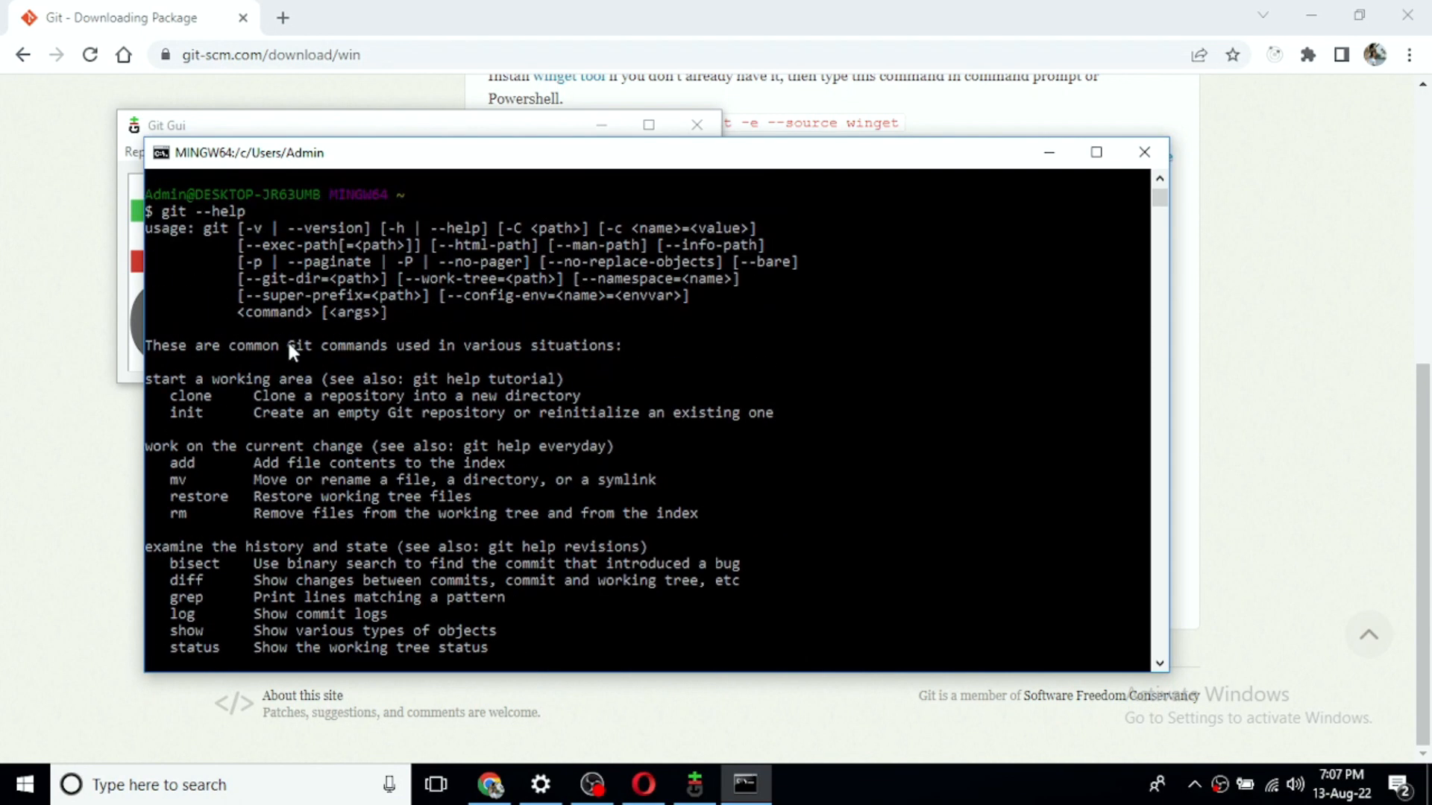
scroll(314, 346, "up", 1)
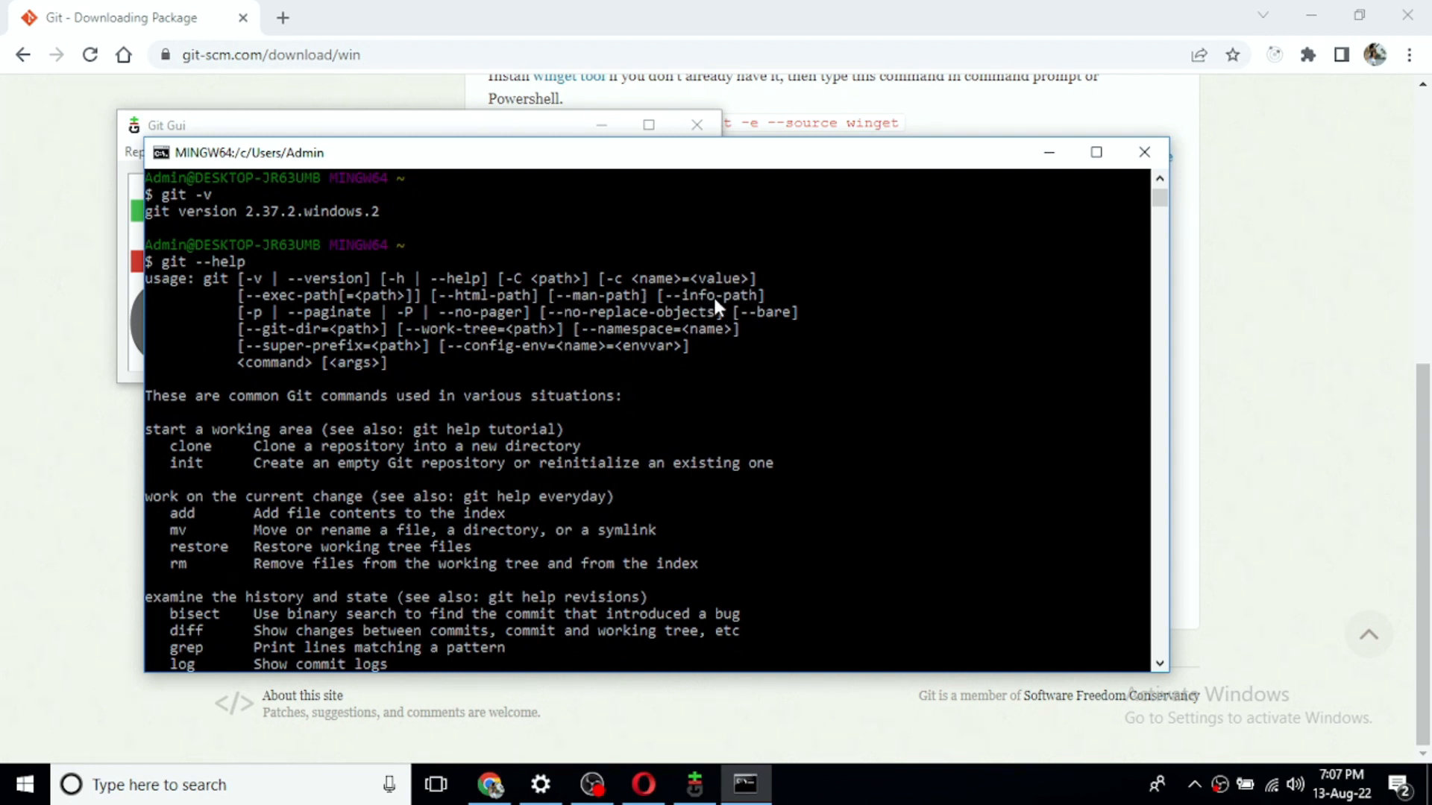
scroll(344, 327, "down", 2)
scroll(301, 368, "up", 2)
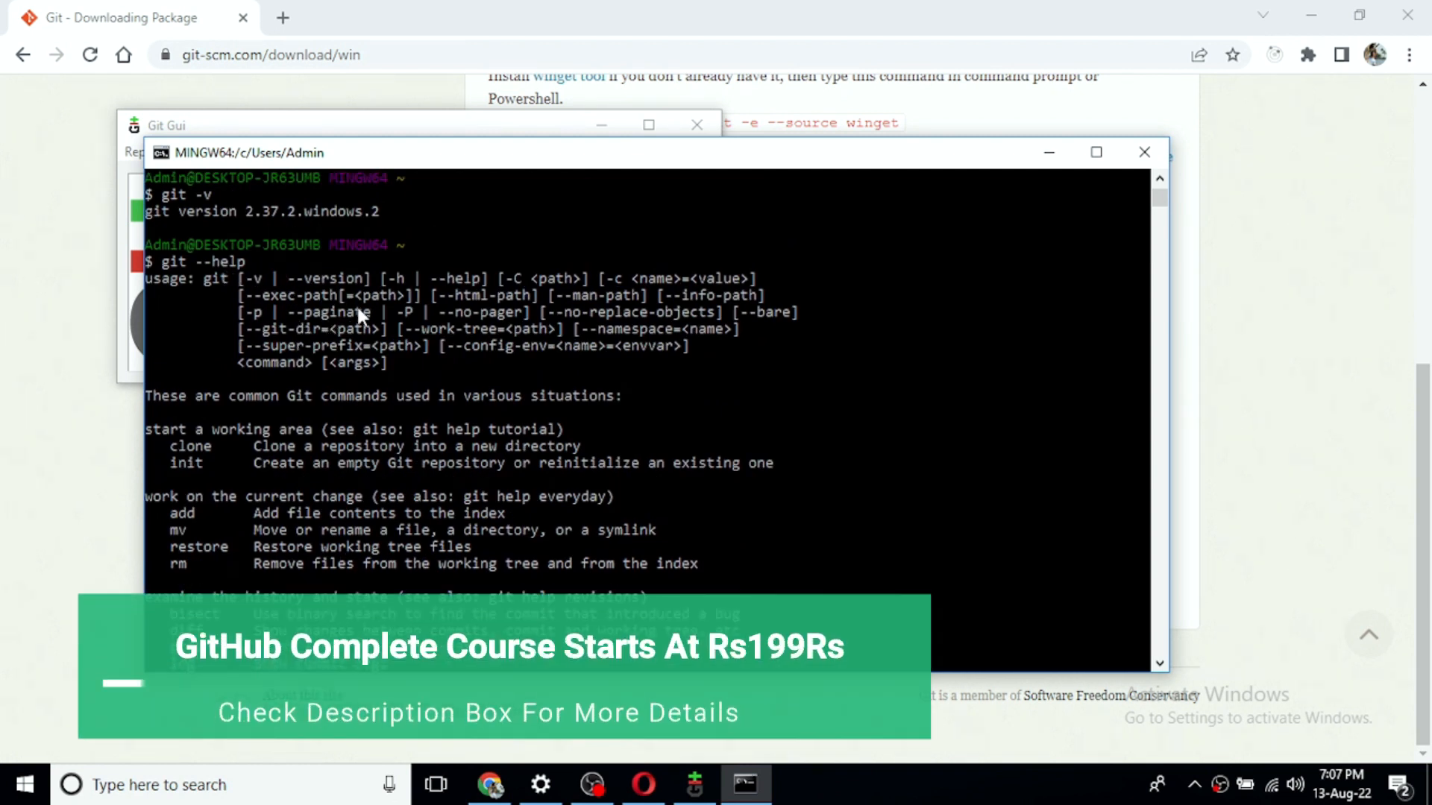
scroll(343, 337, "down", 2)
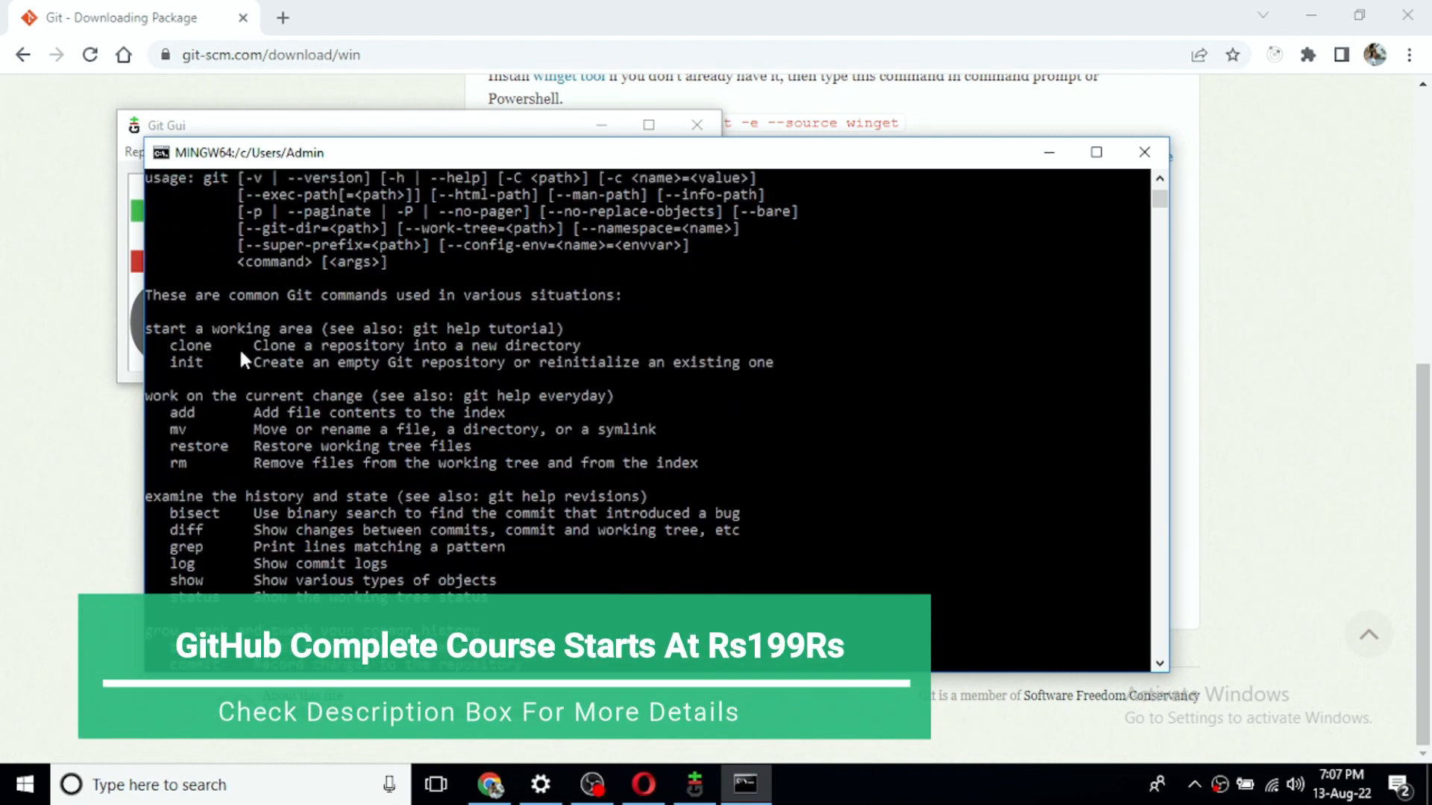
scroll(203, 341, "down", 1)
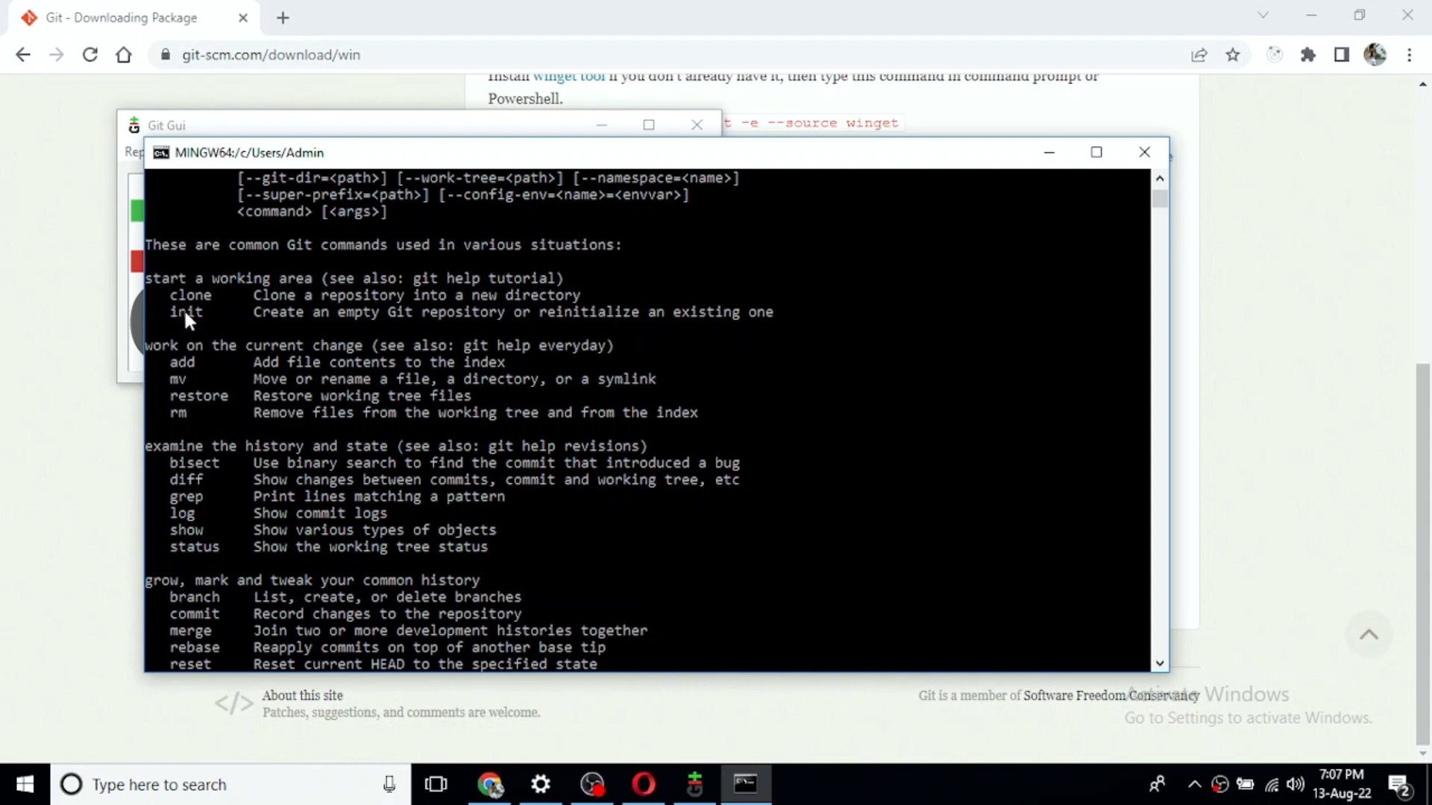
scroll(210, 321, "down", 1)
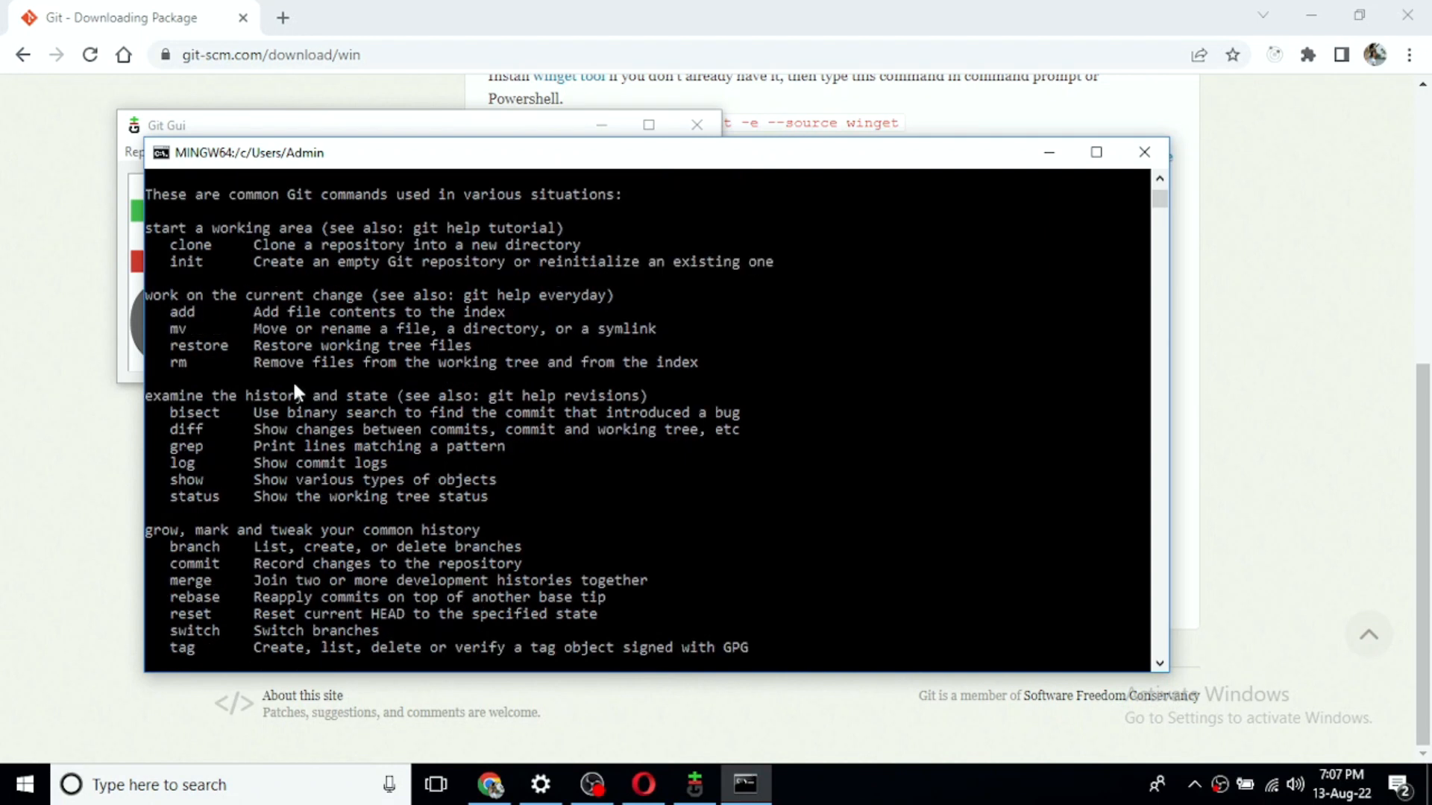
scroll(193, 326, "down", 1)
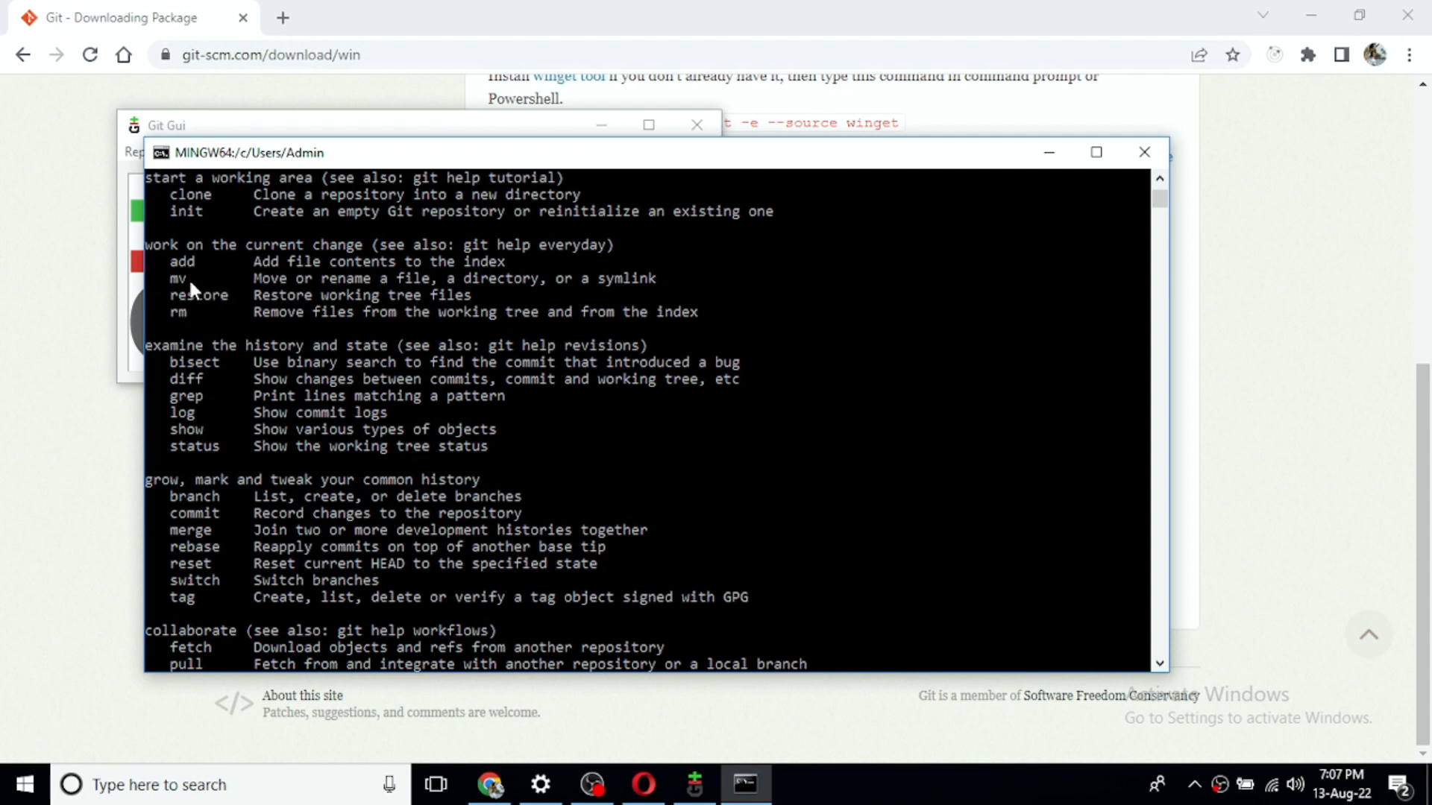
scroll(243, 370, "down", 4)
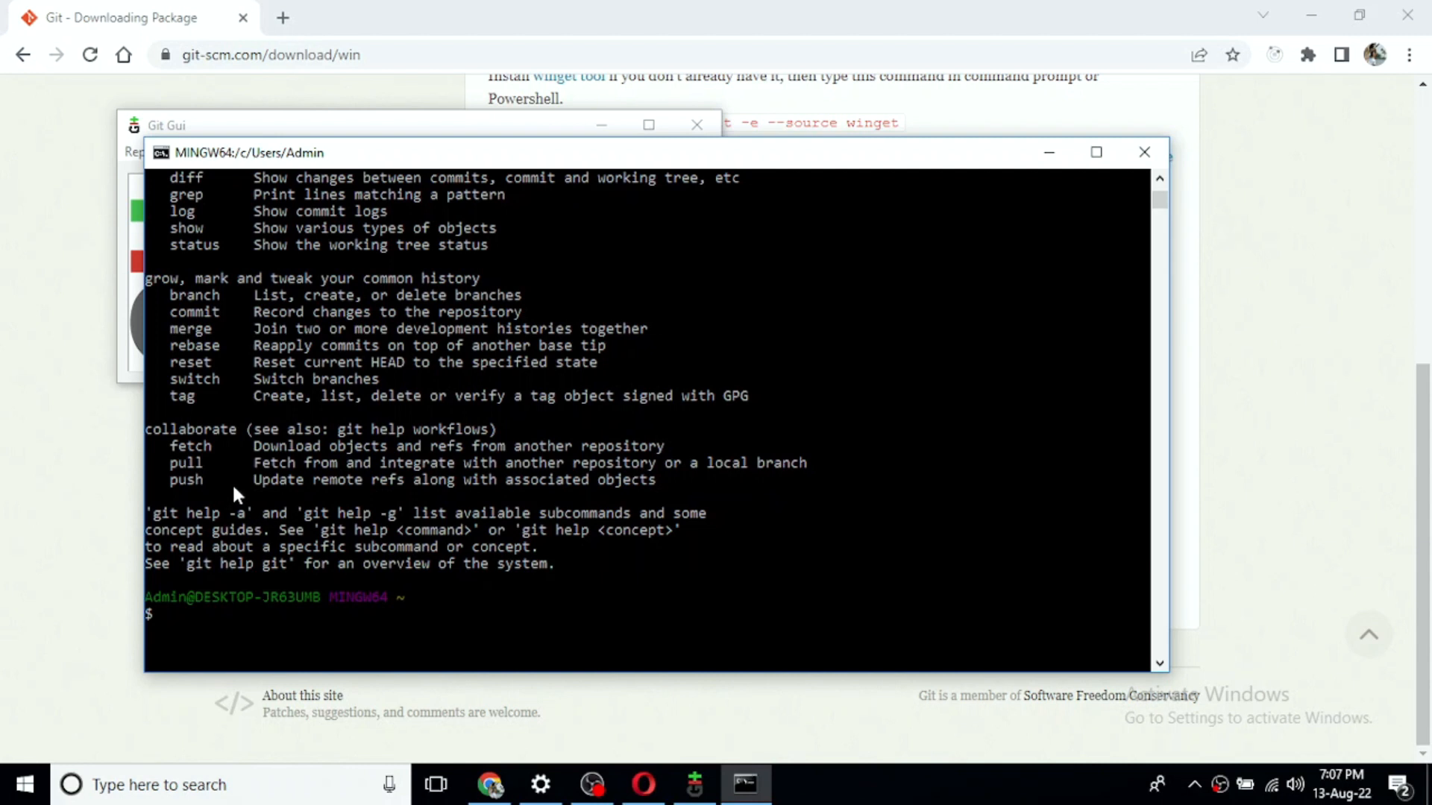
scroll(223, 397, "up", 1)
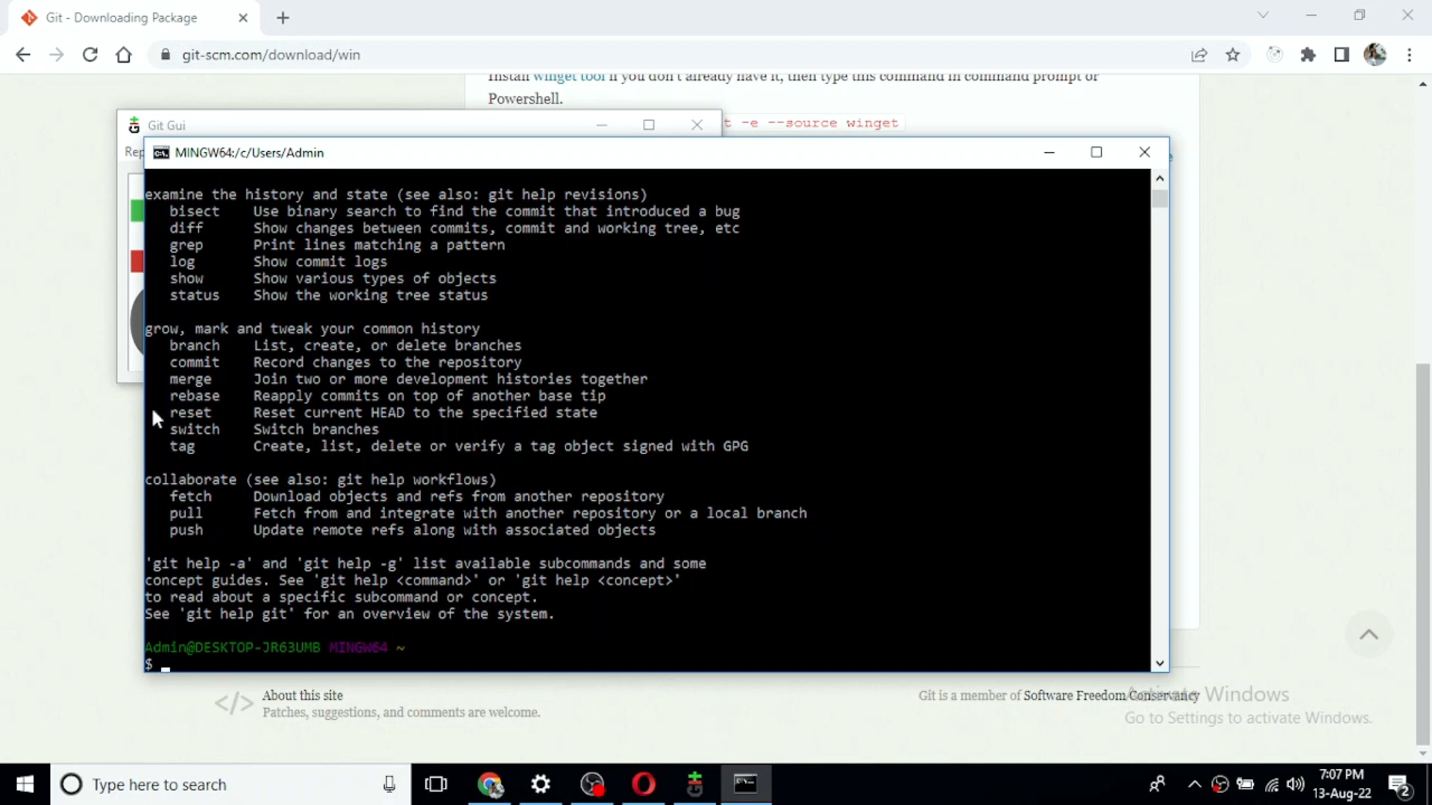
scroll(198, 432, "down", 3)
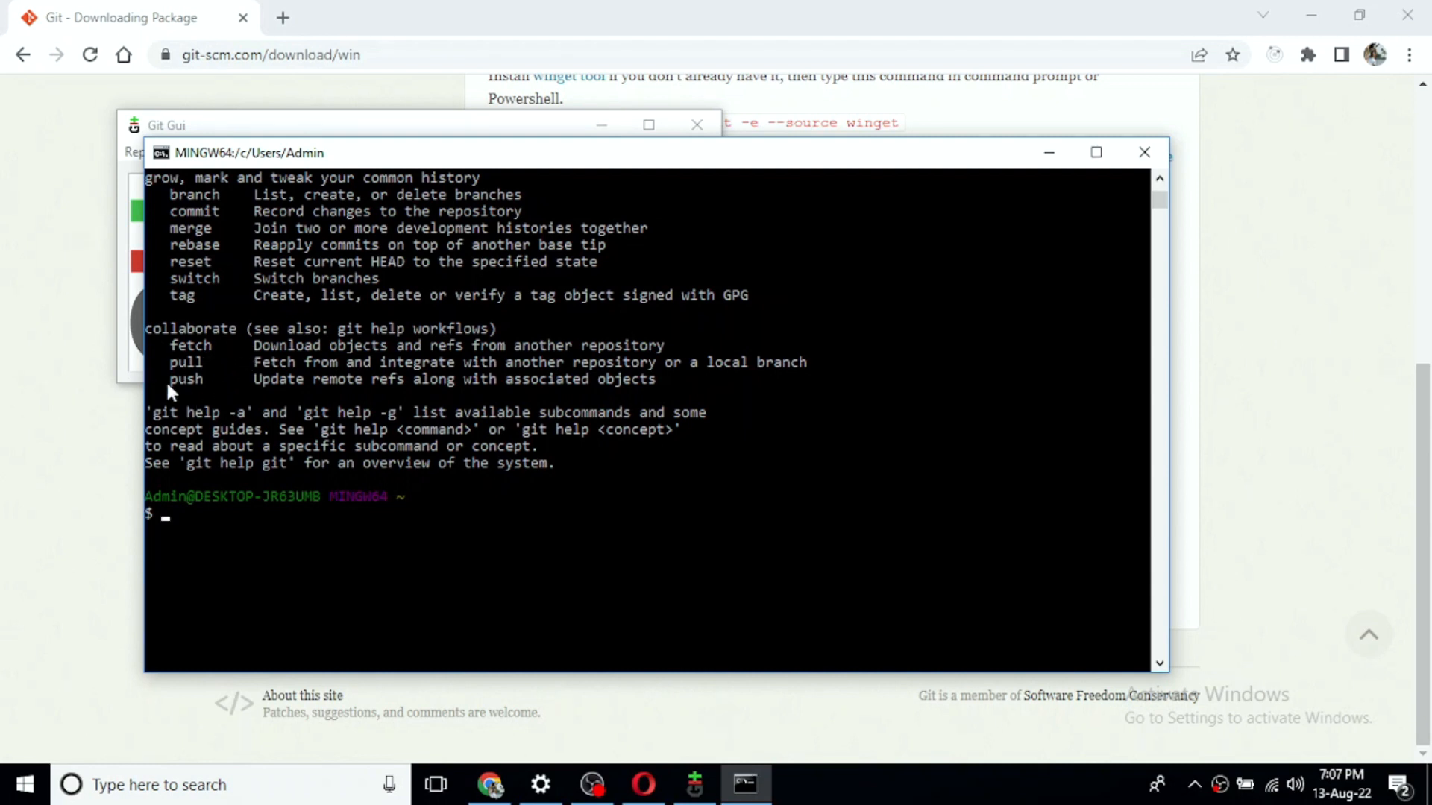
scroll(196, 380, "up", 2)
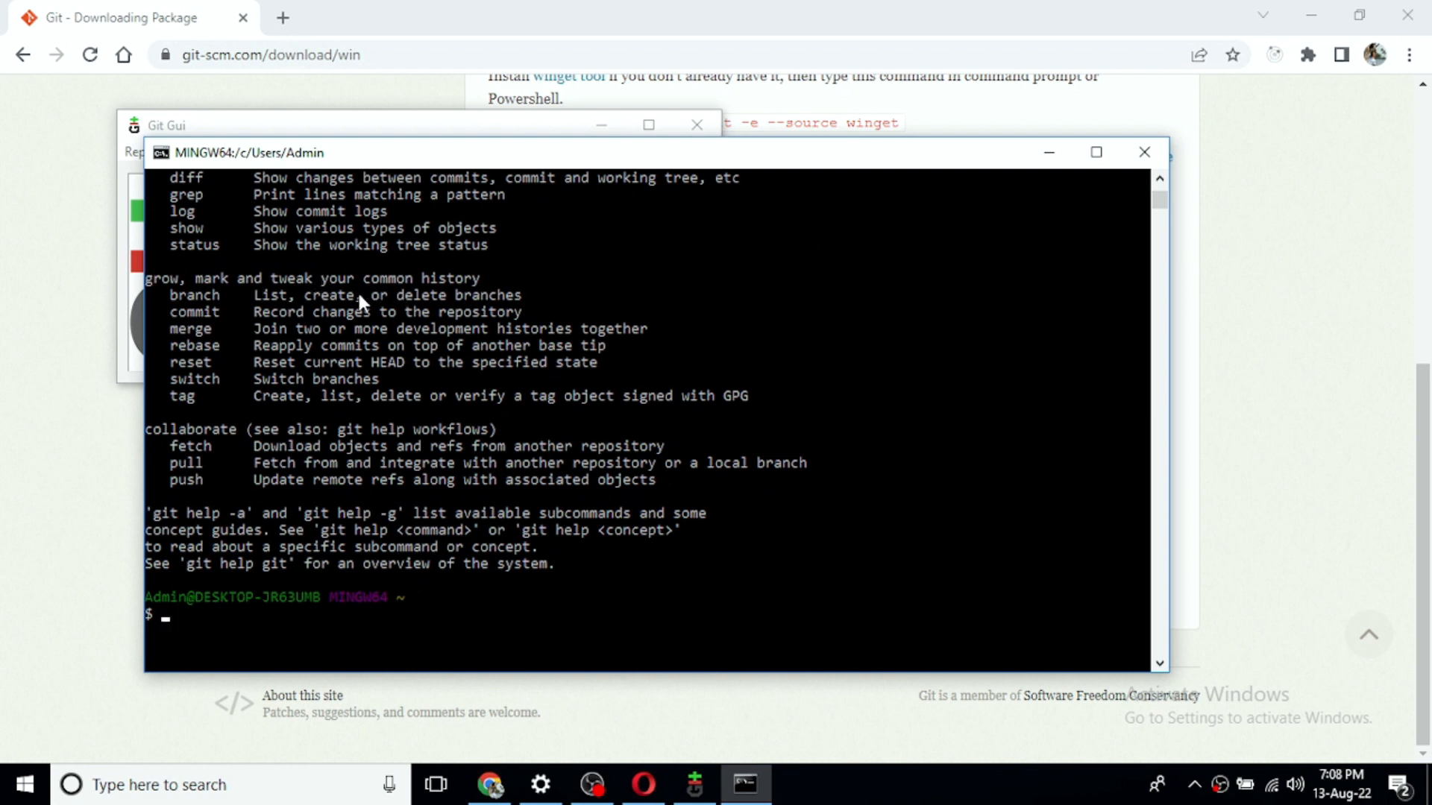
scroll(202, 336, "up", 2)
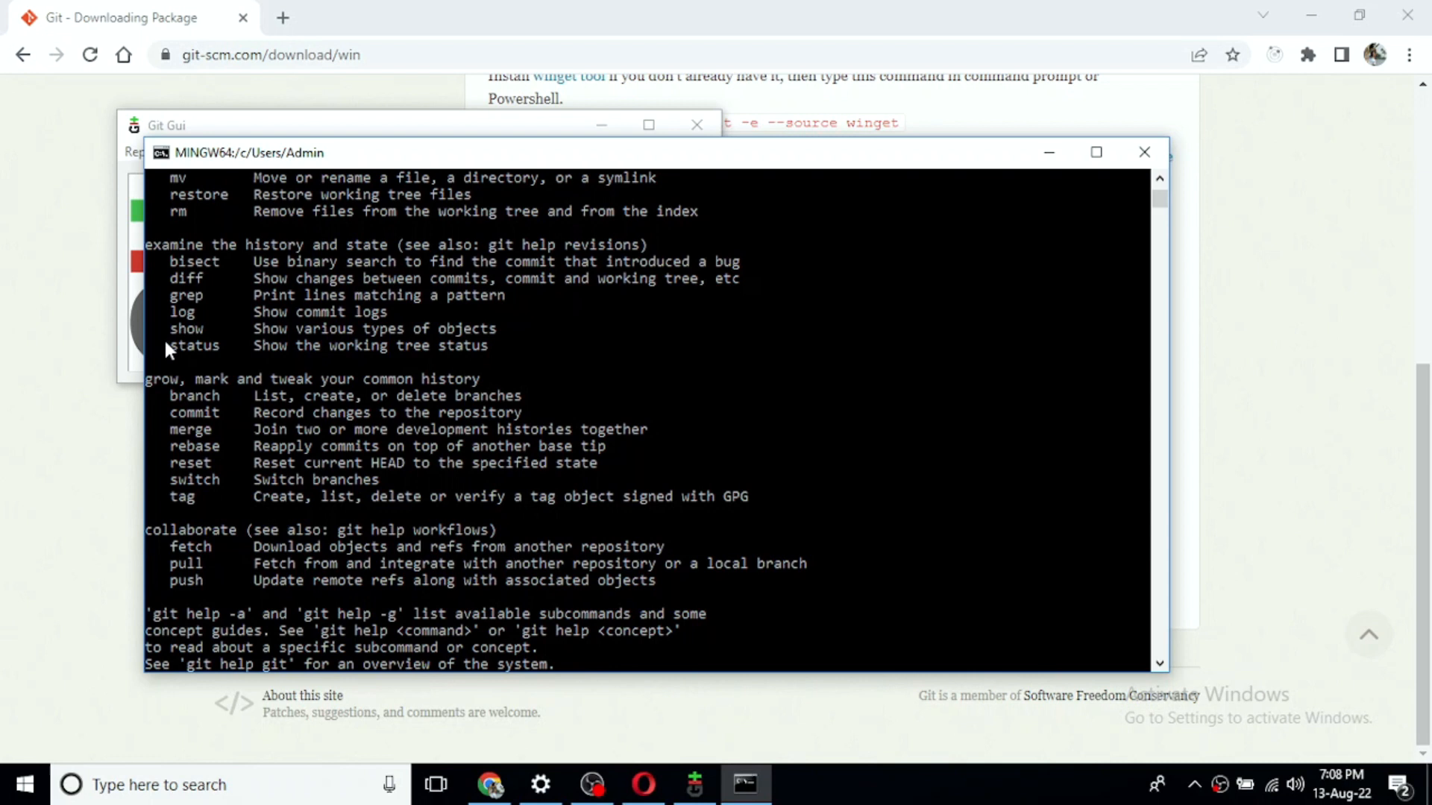
scroll(207, 335, "up", 4)
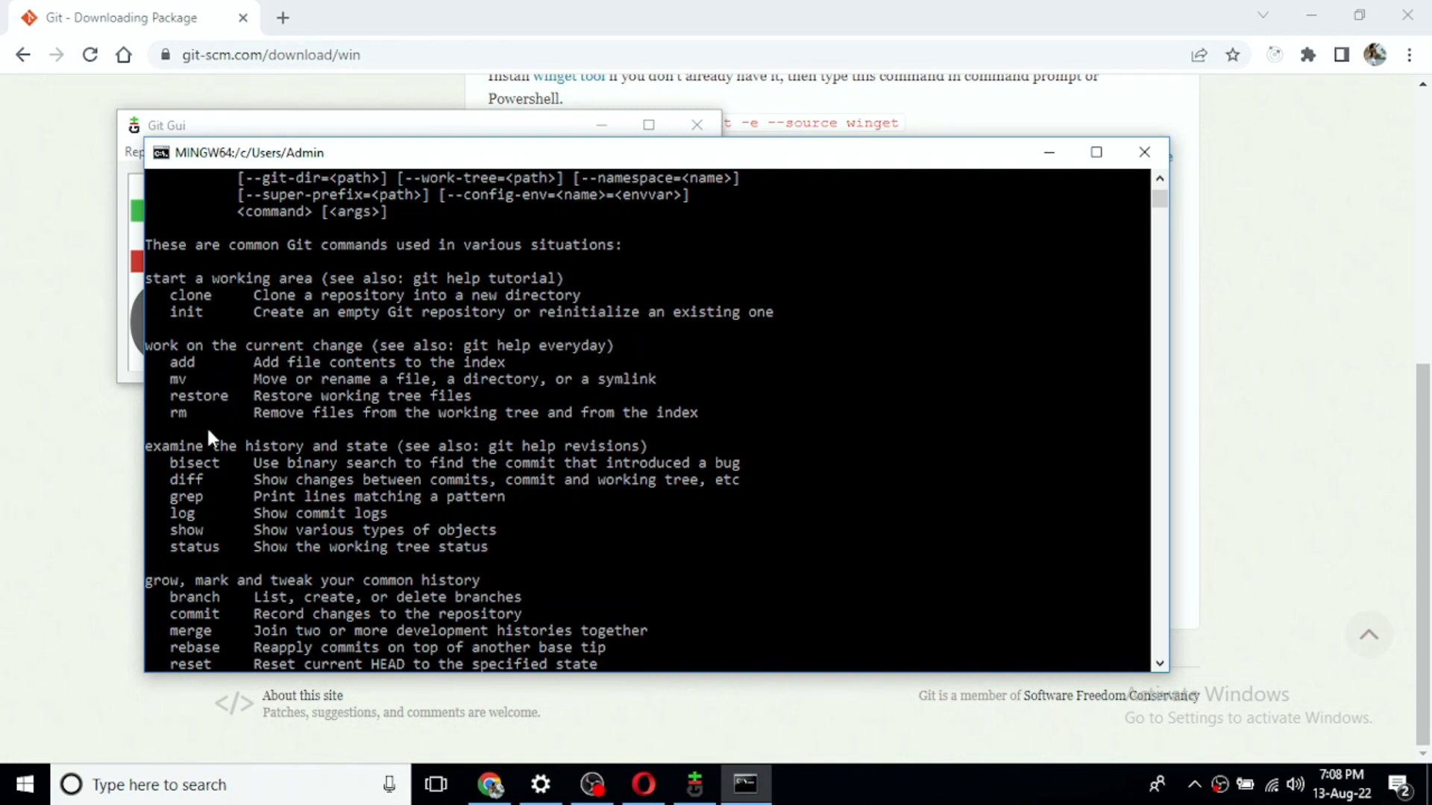
scroll(204, 405, "up", 1)
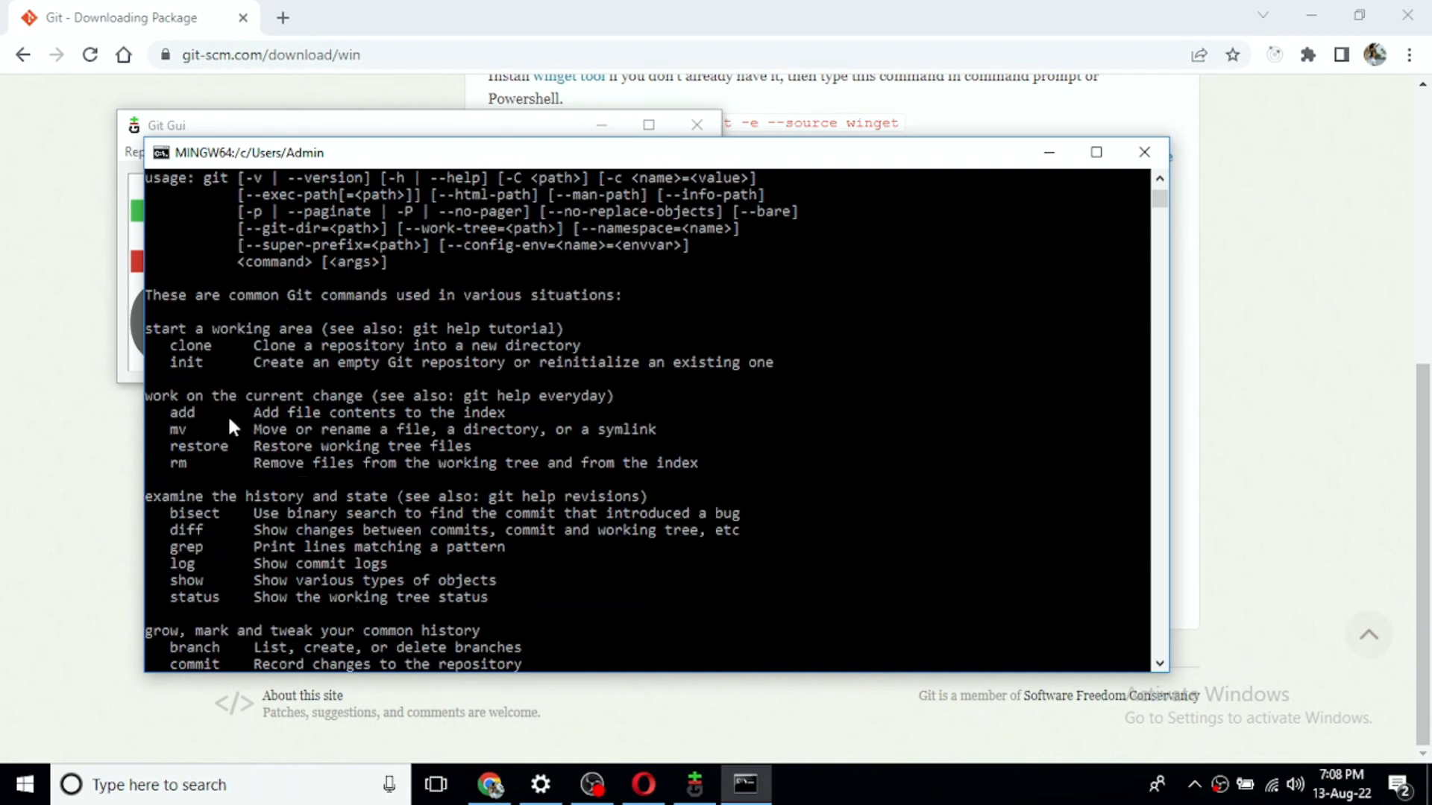
scroll(226, 414, "down", 3)
scroll(219, 414, "down", 2)
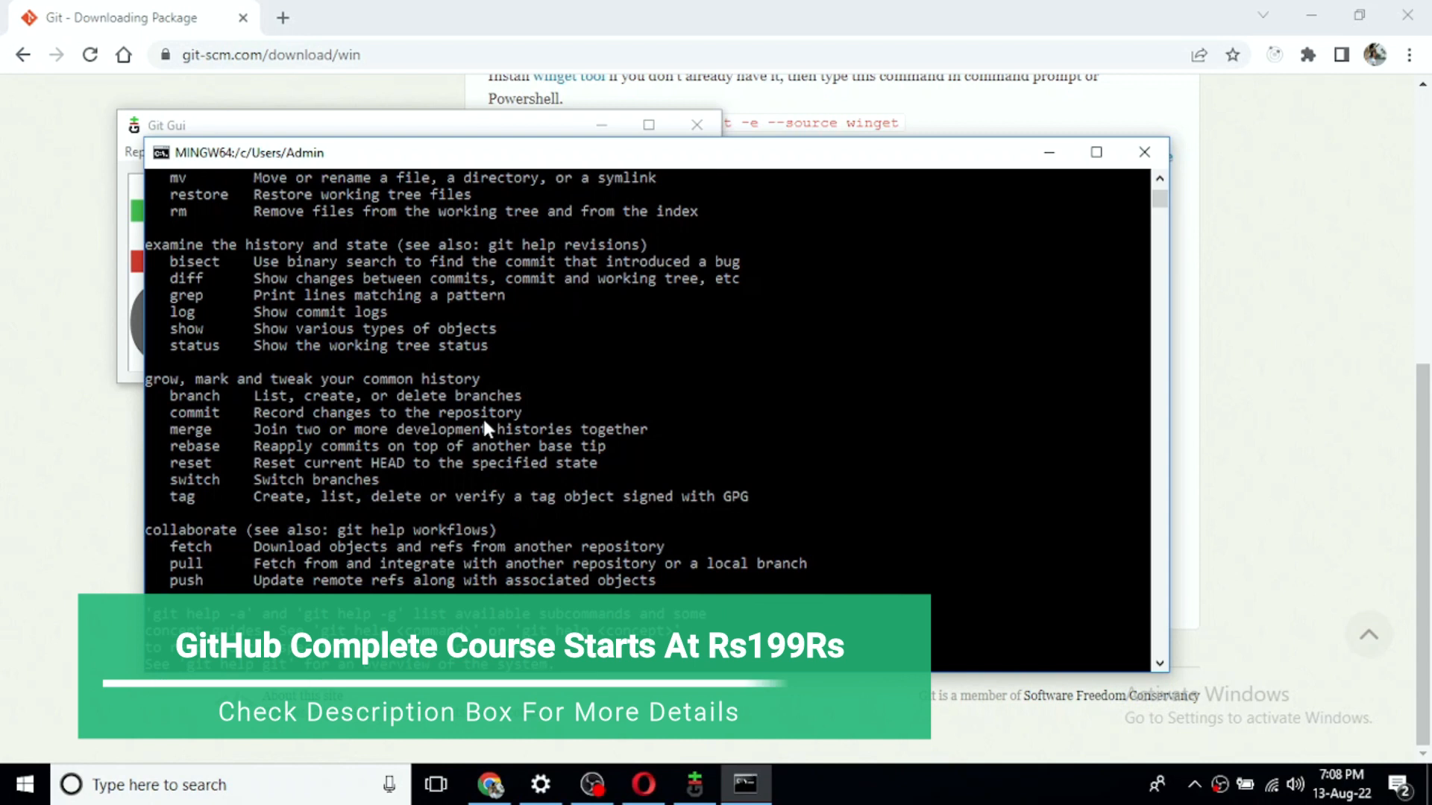
scroll(470, 411, "down", 3)
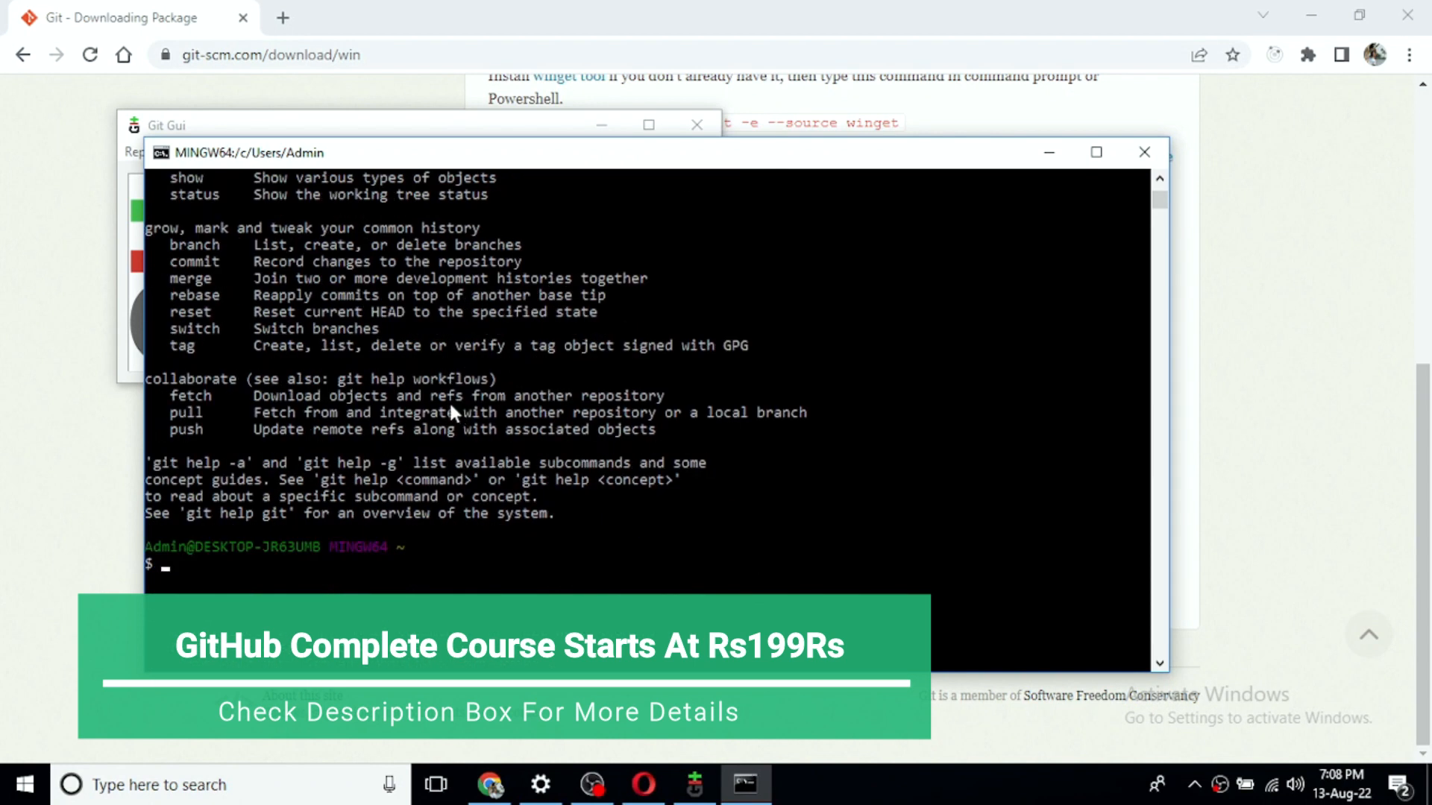